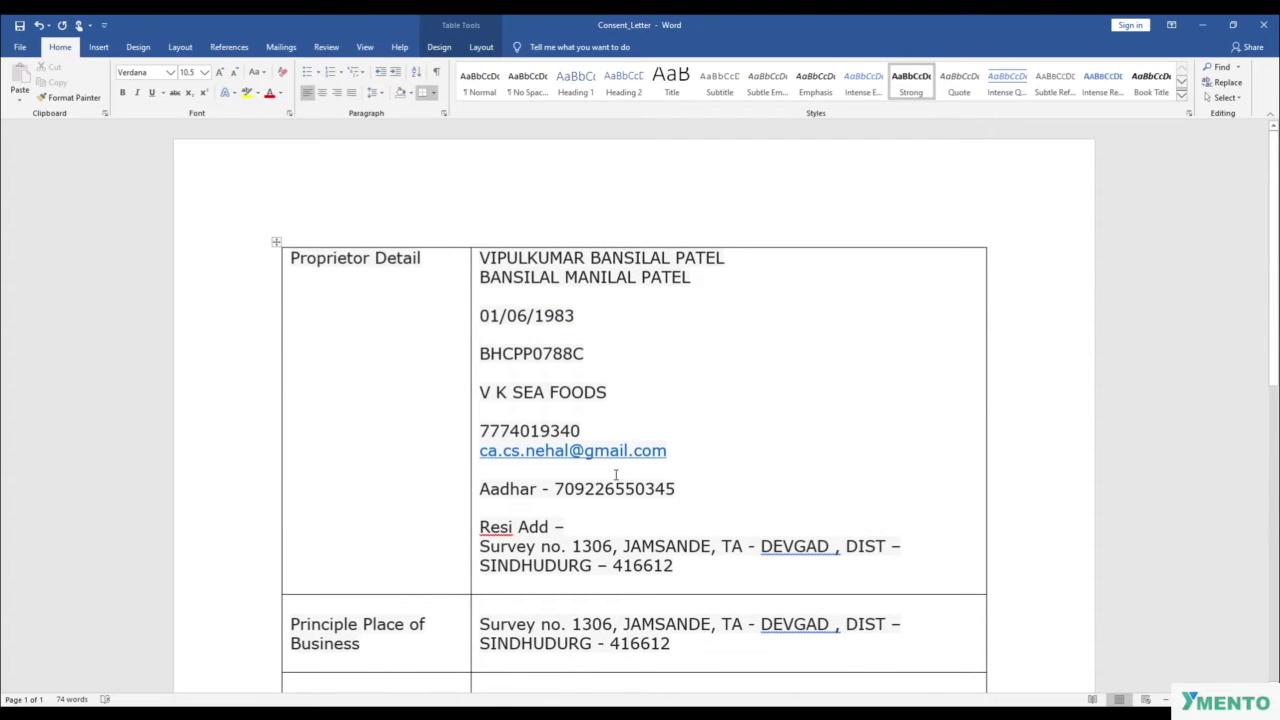
# - Switch from the applicant details document to the GST portal in the browser and open its New Registration form
pyautogui.scroll(-5, 608, 480)
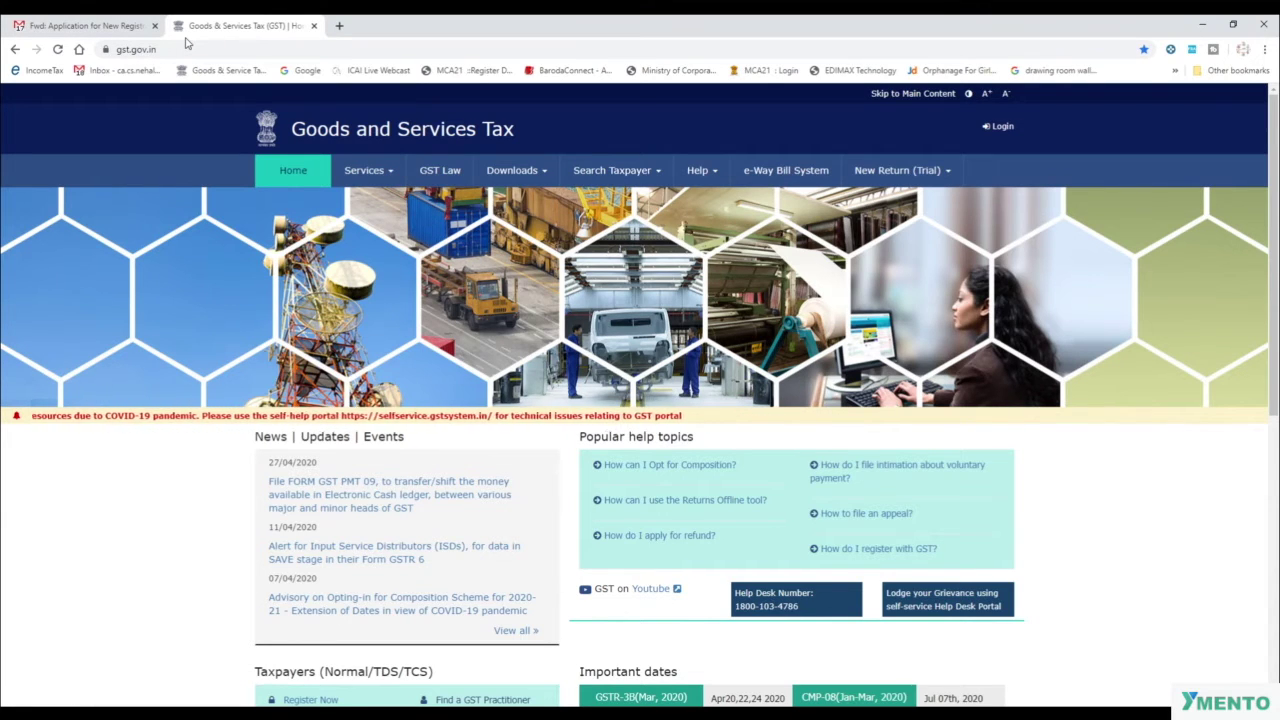
pyautogui.click(398, 175)
pyautogui.moveTo(296, 205)
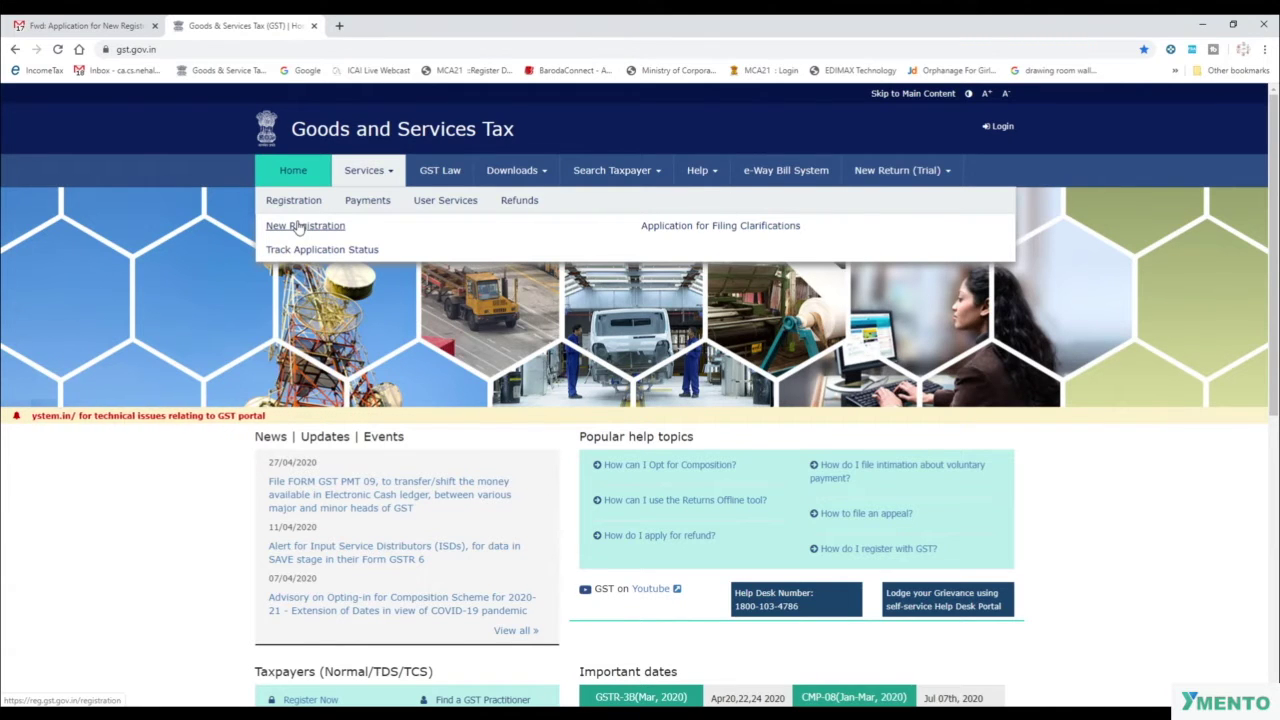
pyautogui.scroll(-2, 1154, 520)
pyautogui.scroll(2, 700, 400)
pyautogui.moveTo(413, 205)
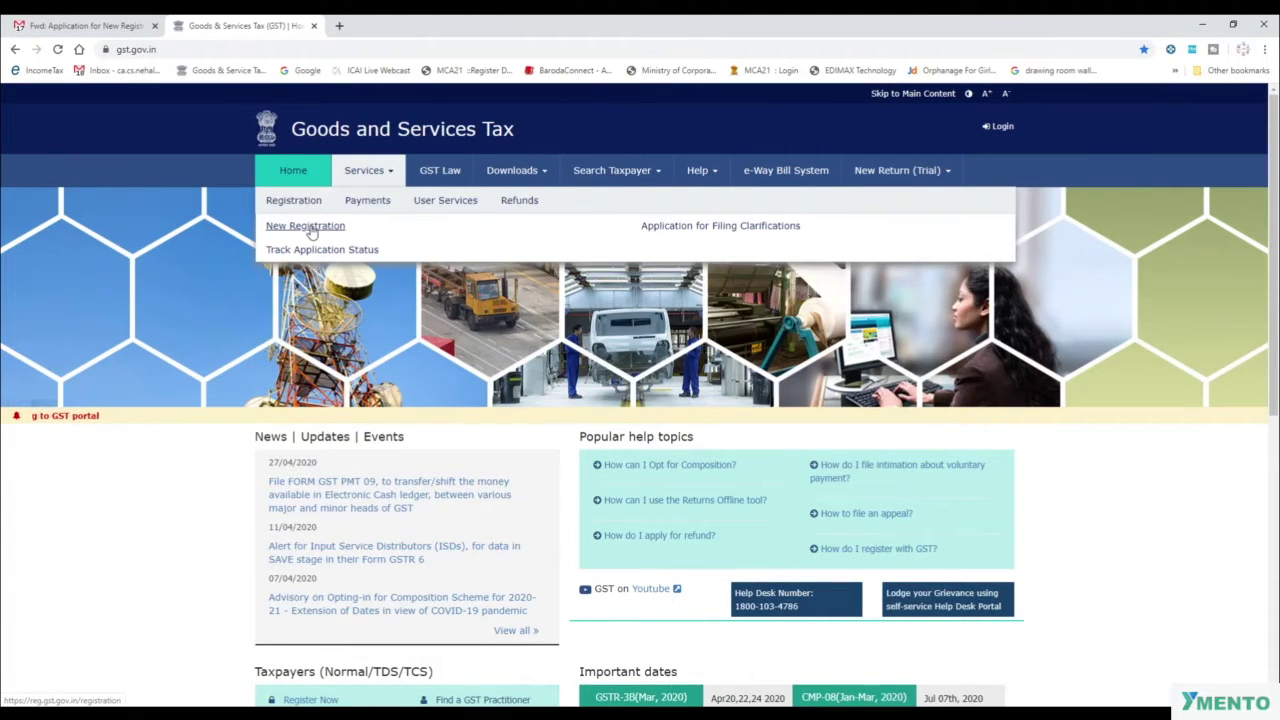
pyautogui.click(310, 228)
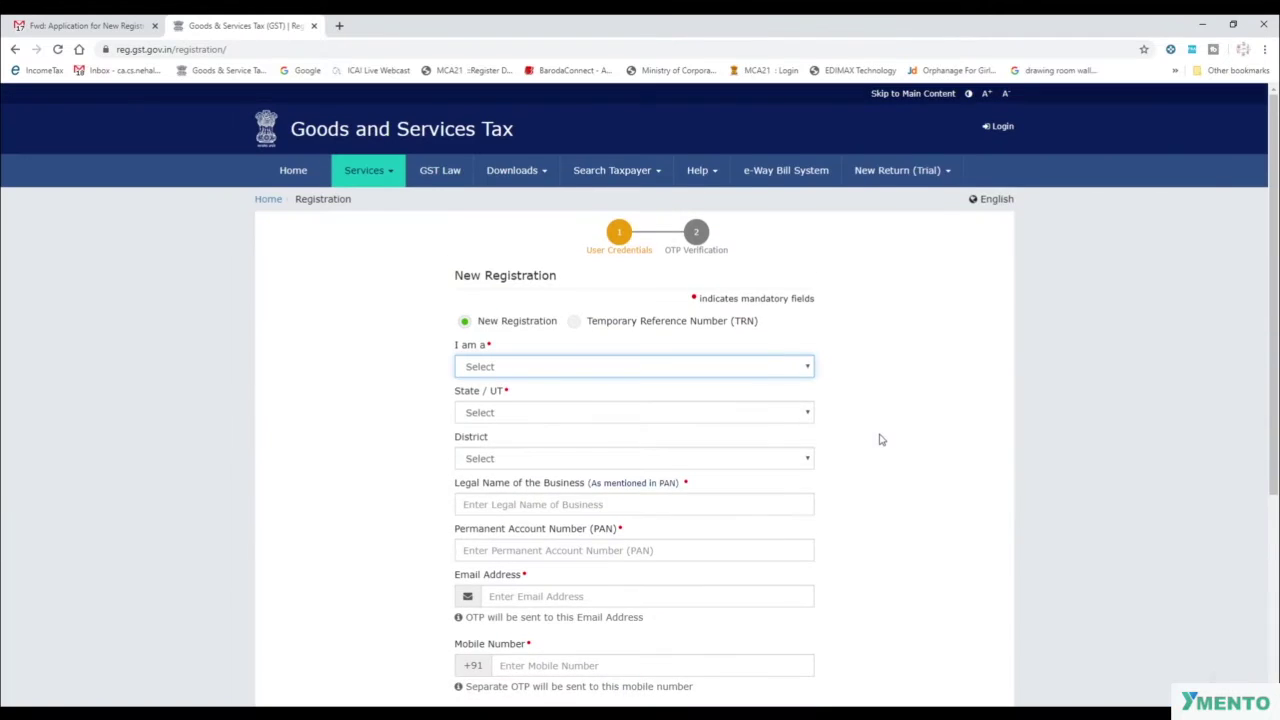
# - Set the applicant type to Taxpayer and the State / UT to Maharashtra in the New Registration form
pyautogui.scroll(-2, 880, 440)
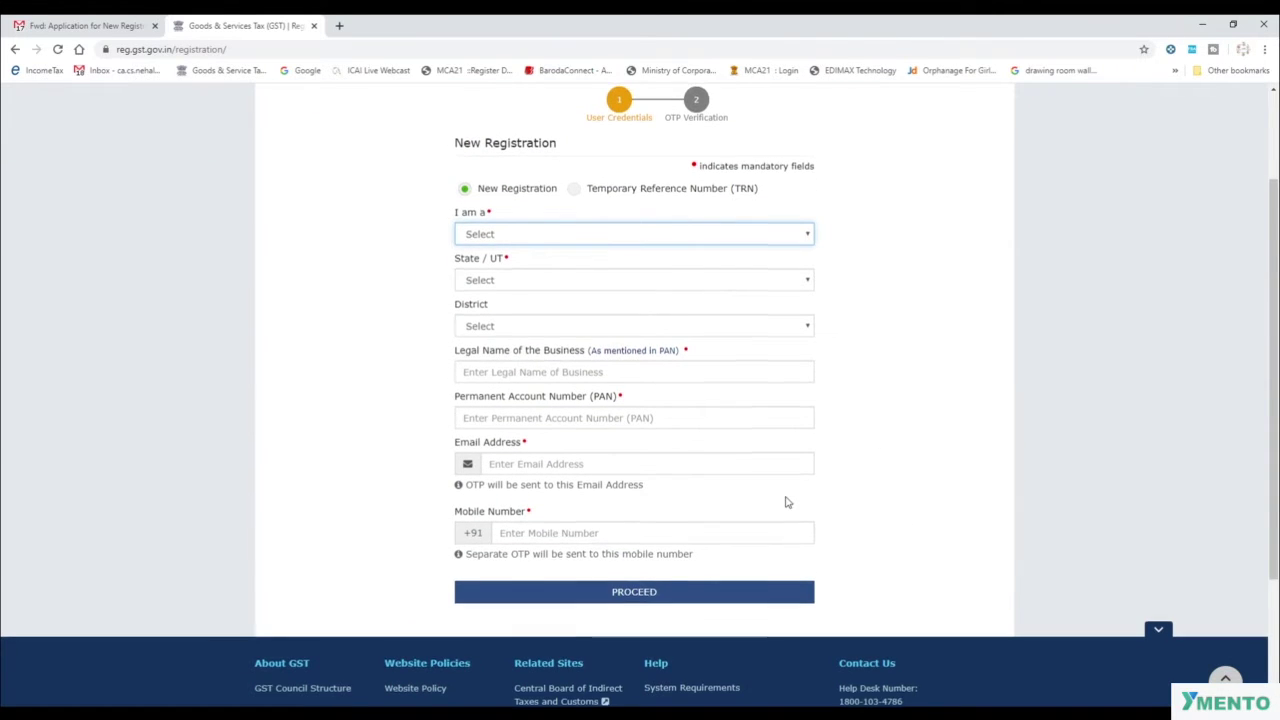
pyautogui.scroll(2, 786, 502)
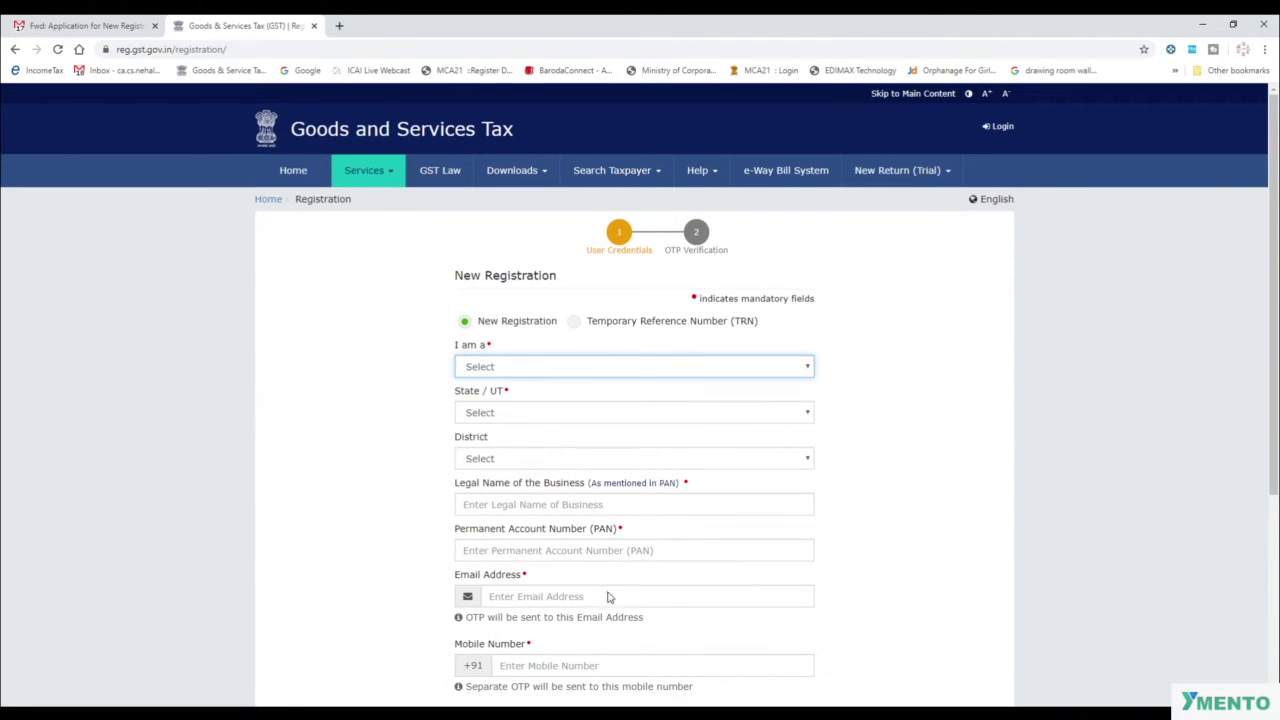
pyautogui.scroll(-1, 555, 480)
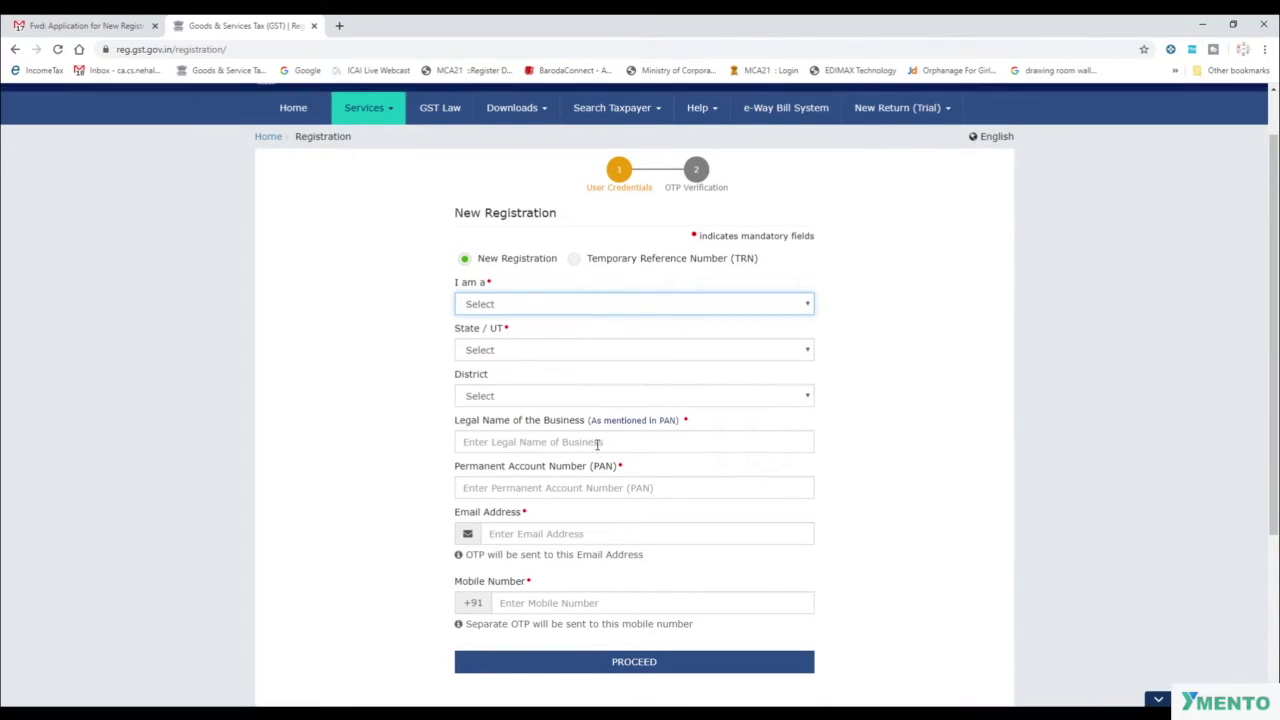
pyautogui.scroll(1, 598, 443)
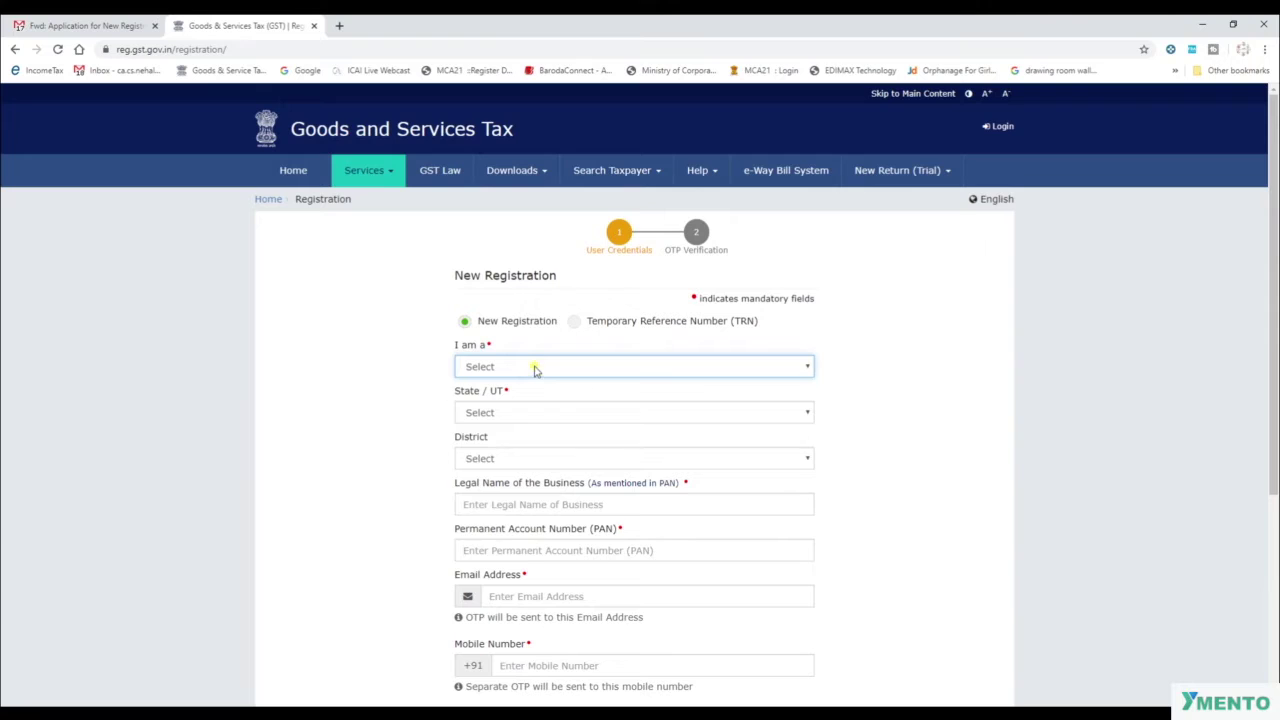
pyautogui.click(535, 370)
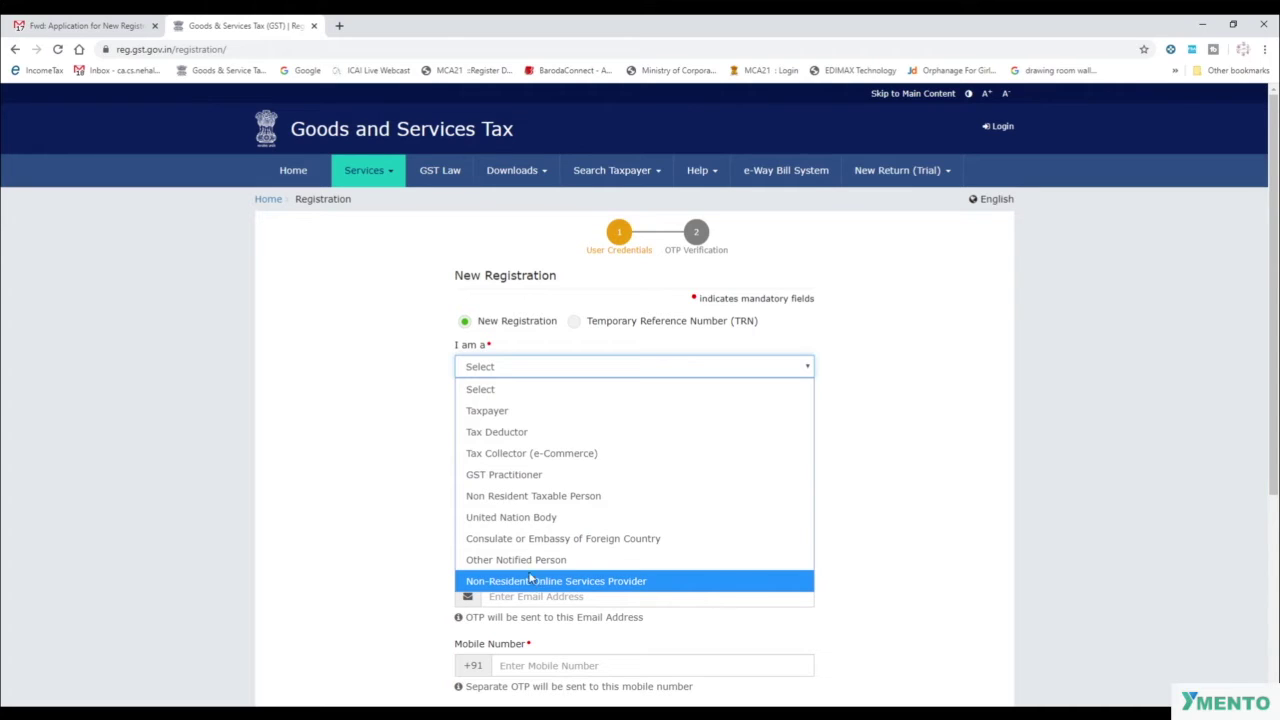
pyautogui.click(487, 414)
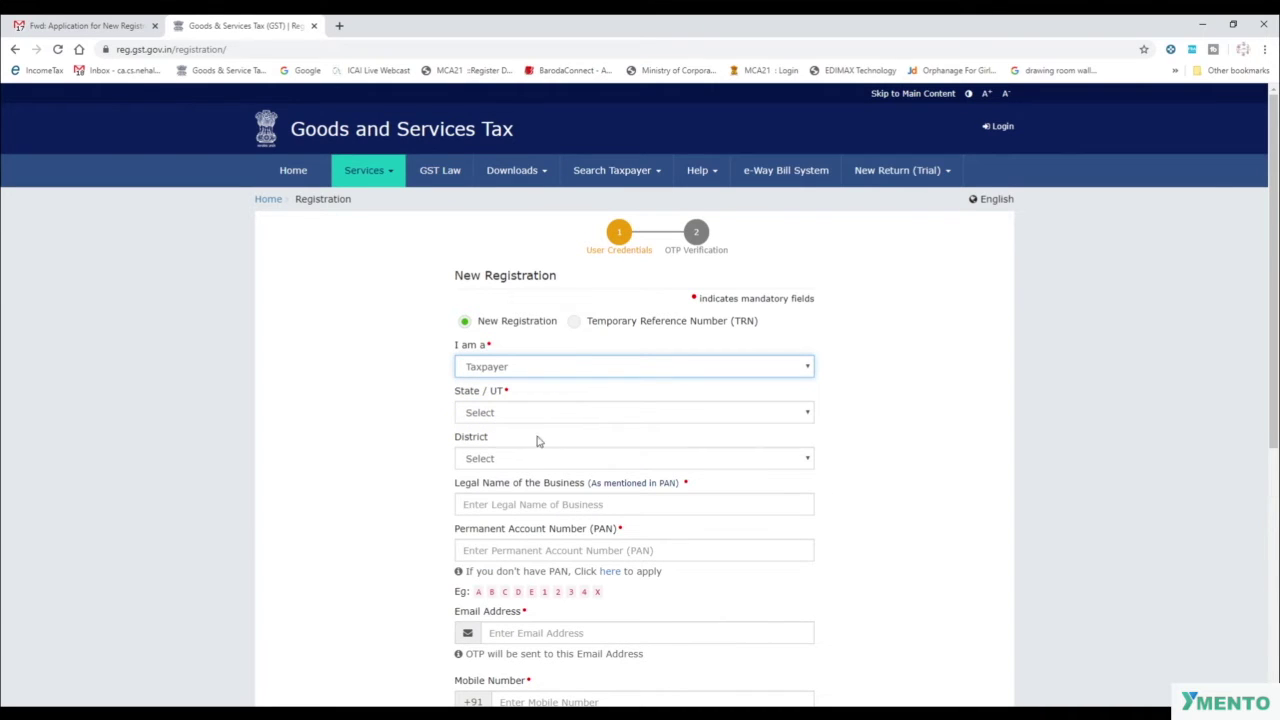
pyautogui.click(560, 414)
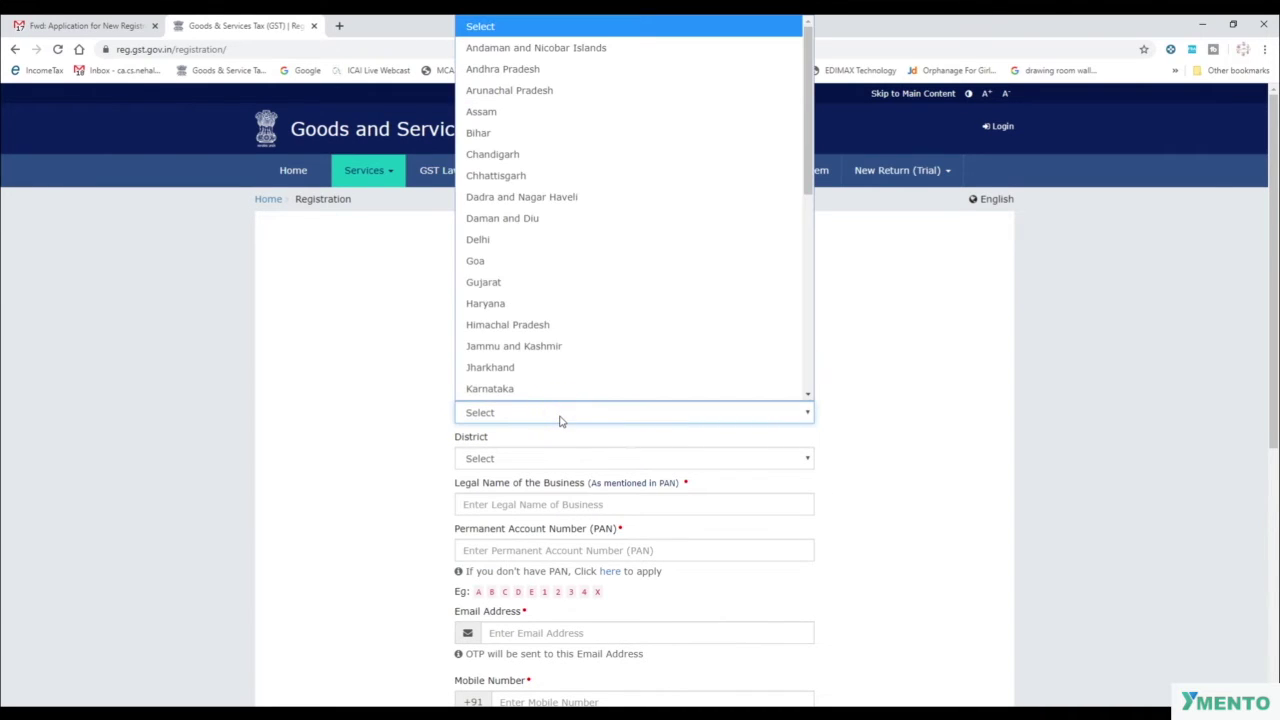
pyautogui.scroll(-3, 547, 378)
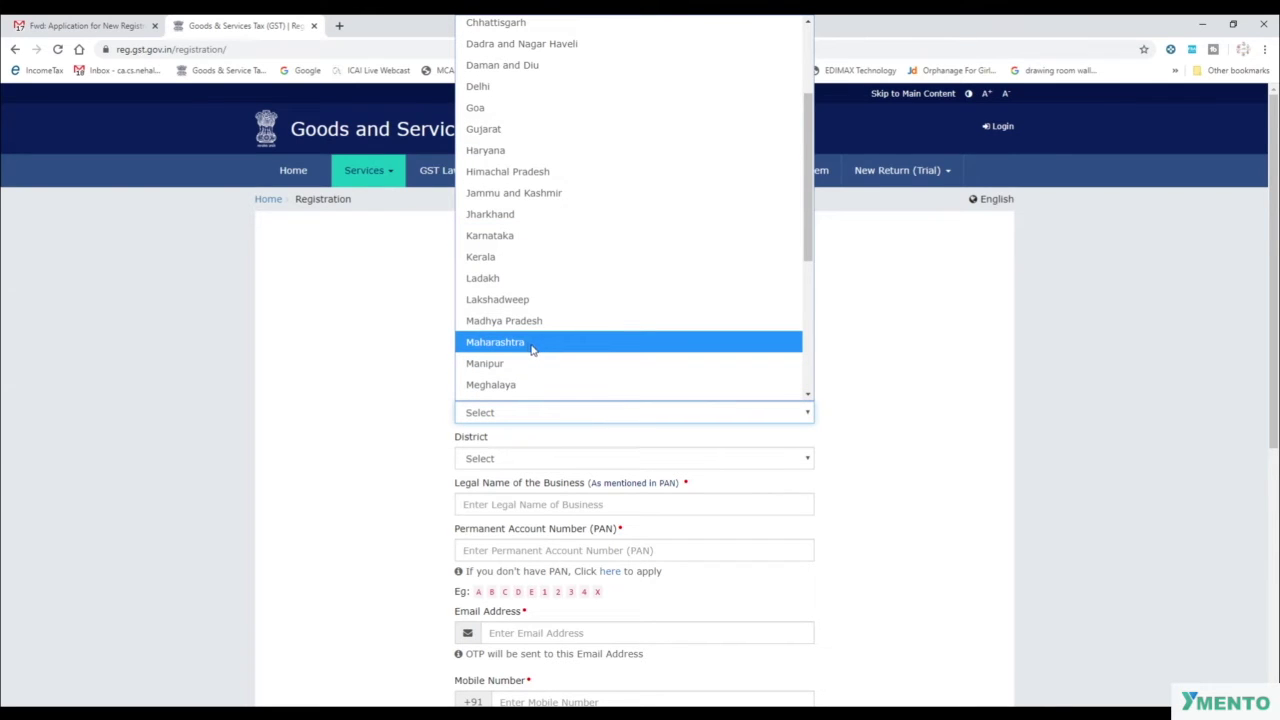
pyautogui.click(533, 343)
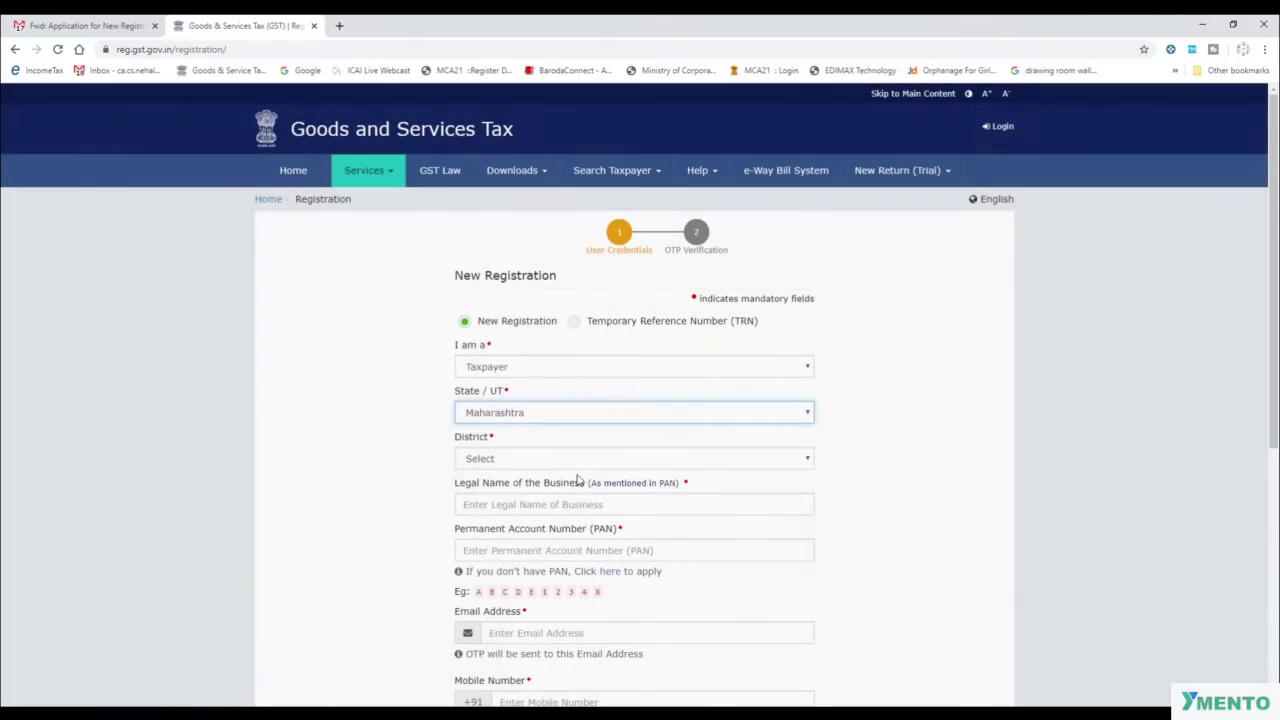
# - Check the business address in the Word document and set the form's District to Sindhudurg
pyautogui.hotkey('alt', 'Tab')
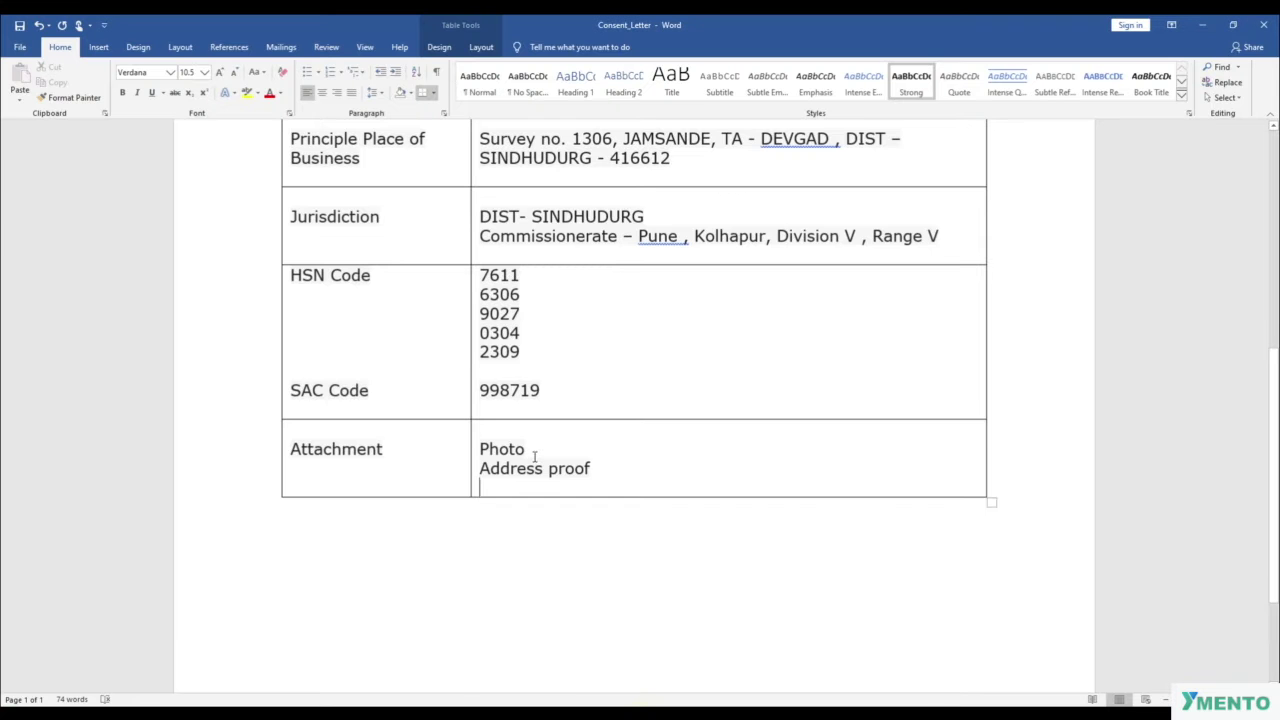
pyautogui.scroll(5, 534, 376)
pyautogui.scroll(2, 534, 376)
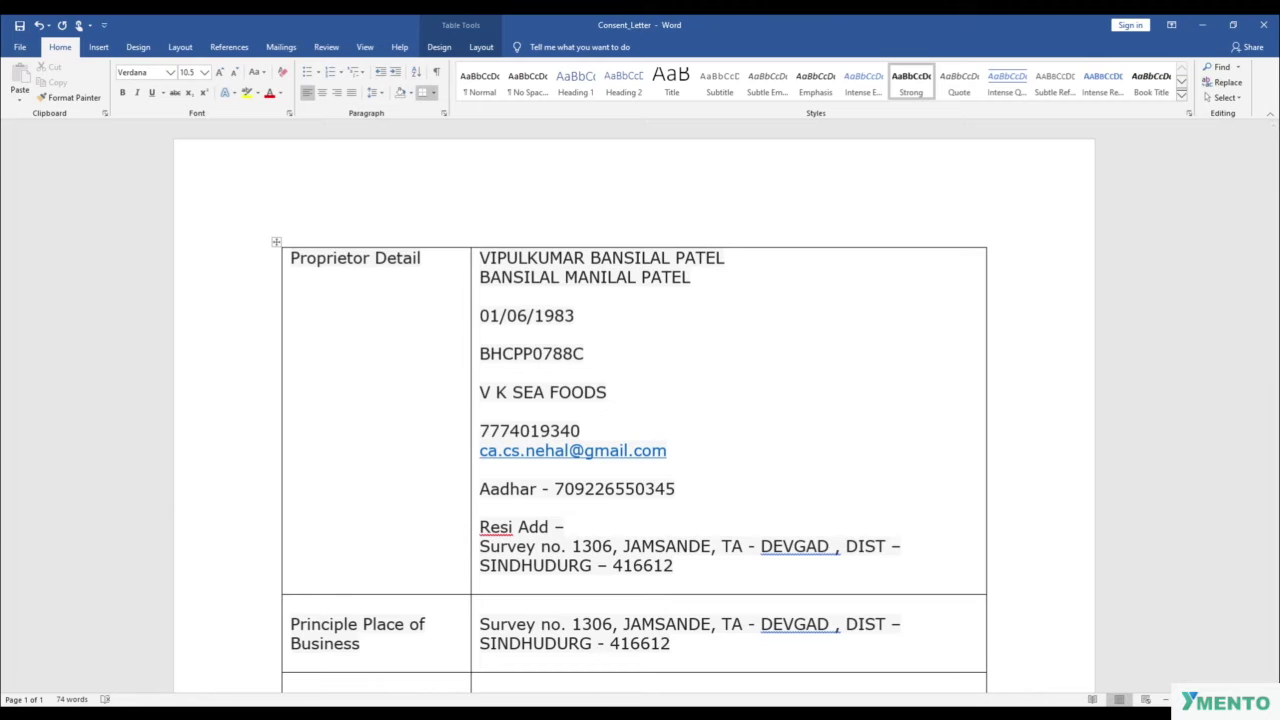
pyautogui.hotkey('alt', 'Tab')
pyautogui.click(568, 458)
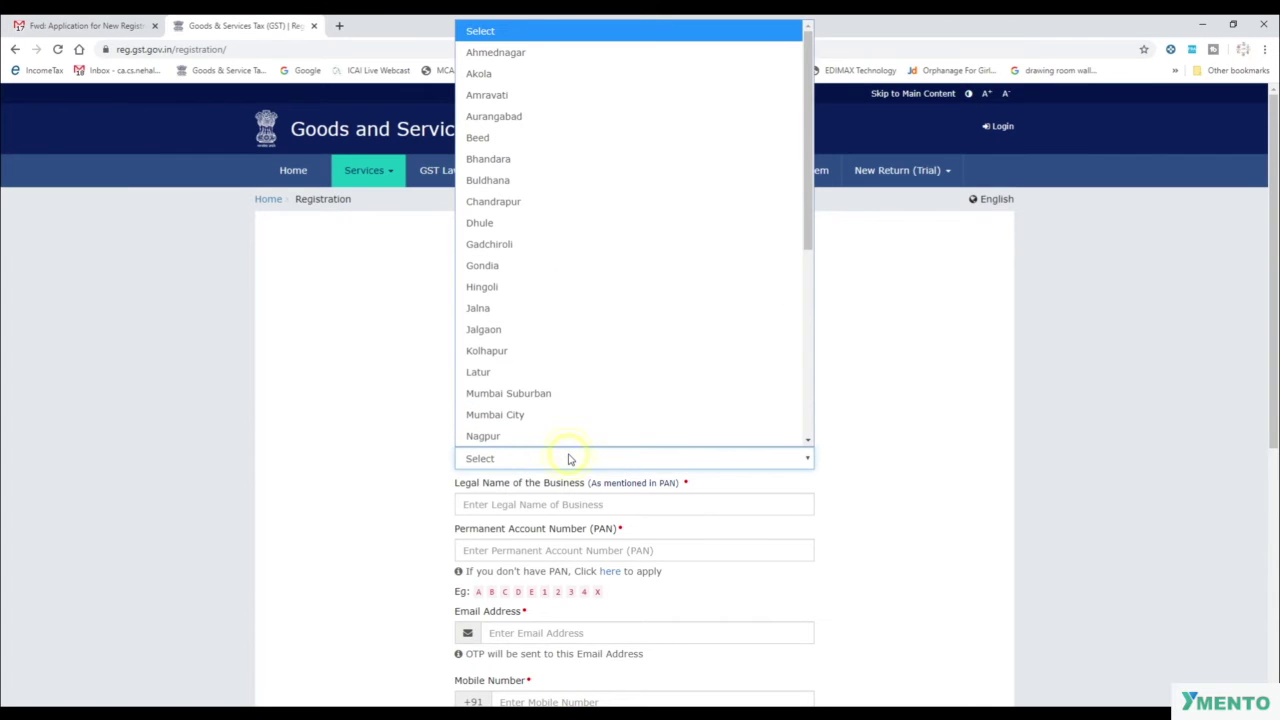
pyautogui.write('si')
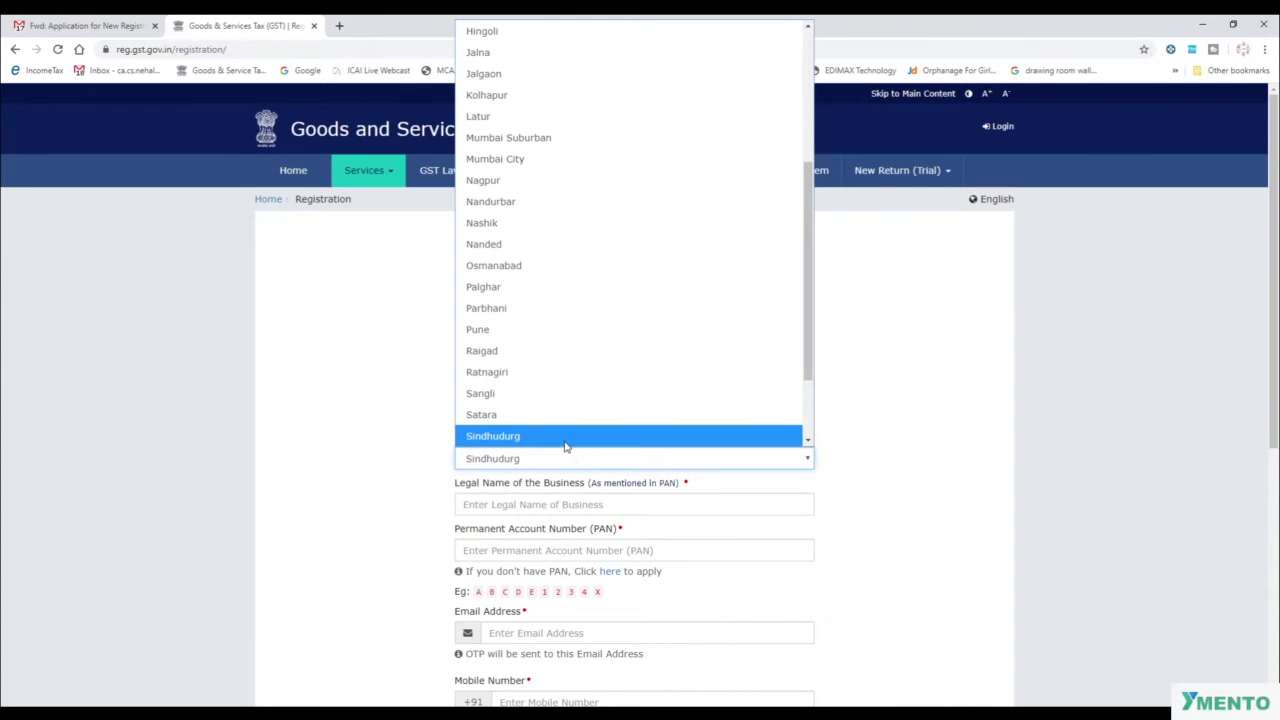
pyautogui.click(564, 440)
pyautogui.click(395, 497)
pyautogui.scroll(-1, 395, 497)
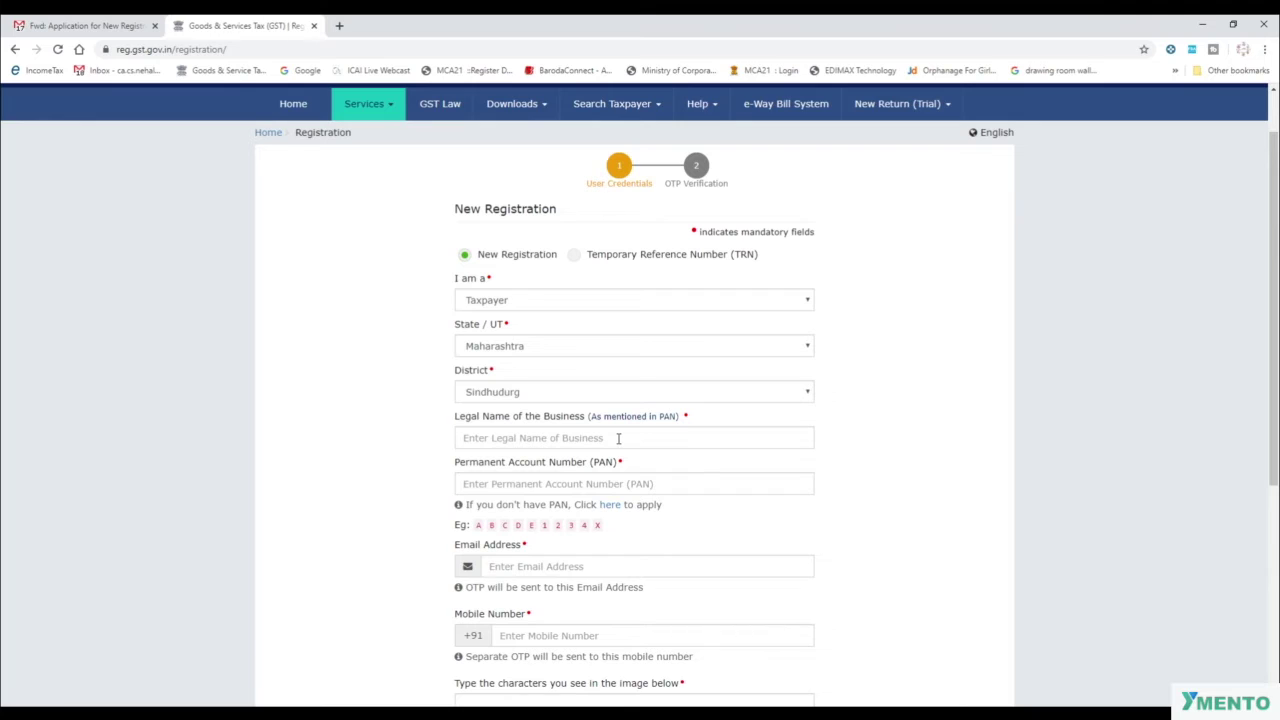
pyautogui.tripleClick(683, 418)
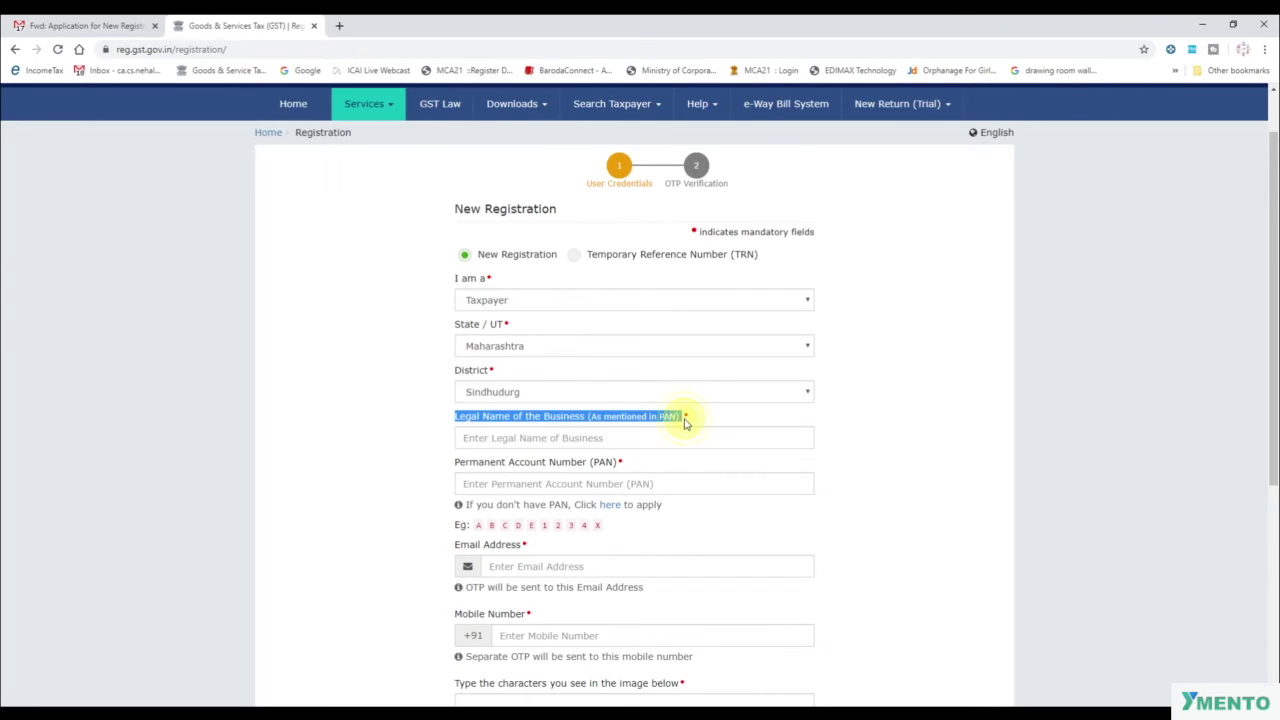
pyautogui.click(849, 428)
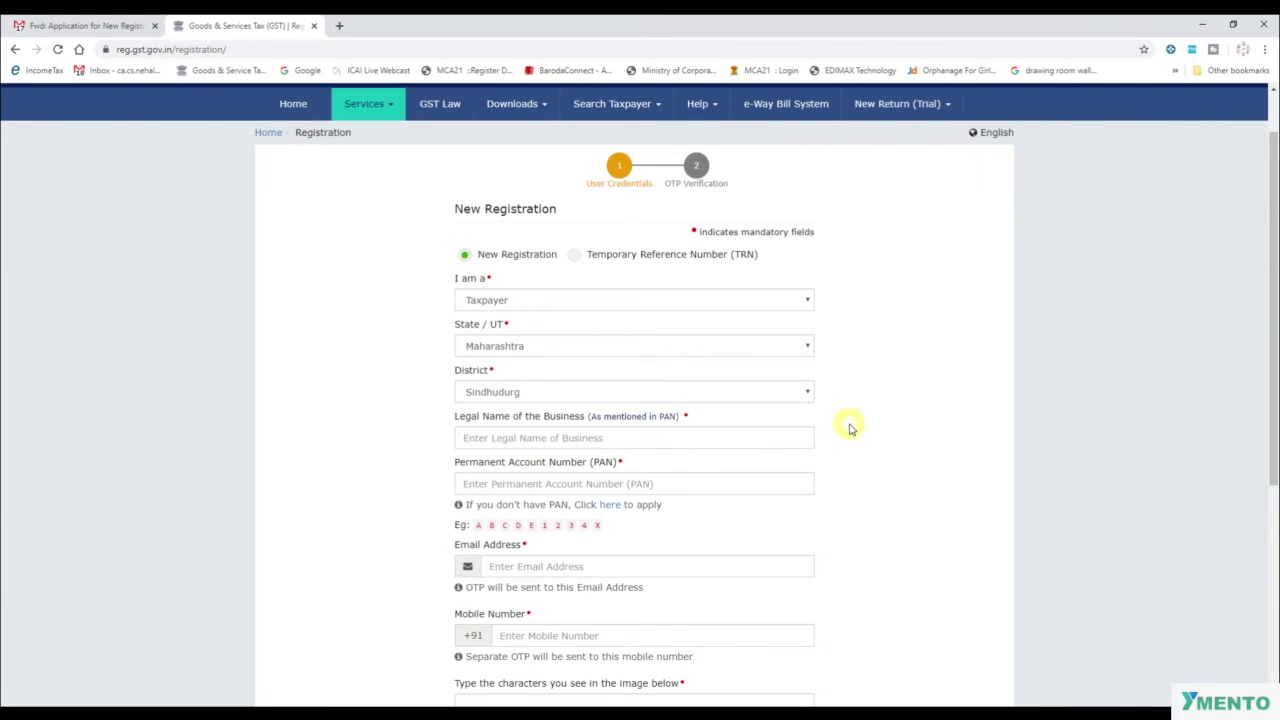
pyautogui.click(460, 416)
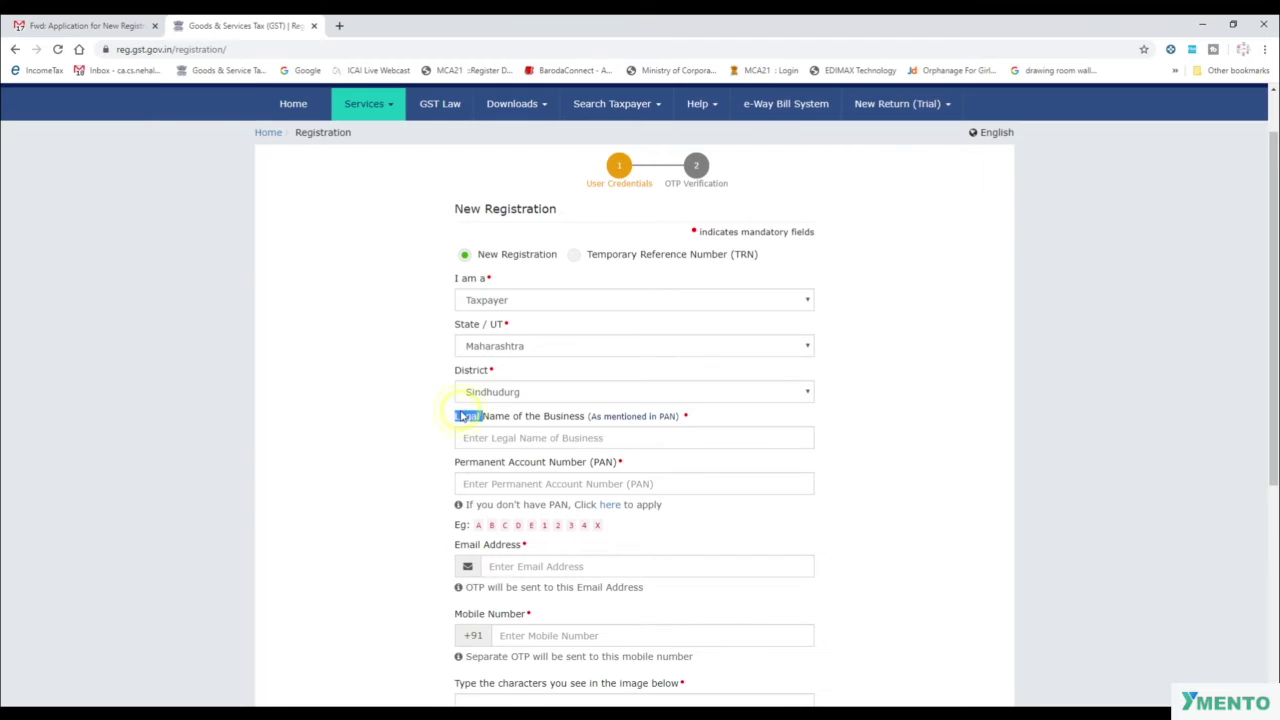
pyautogui.tripleClick(460, 416)
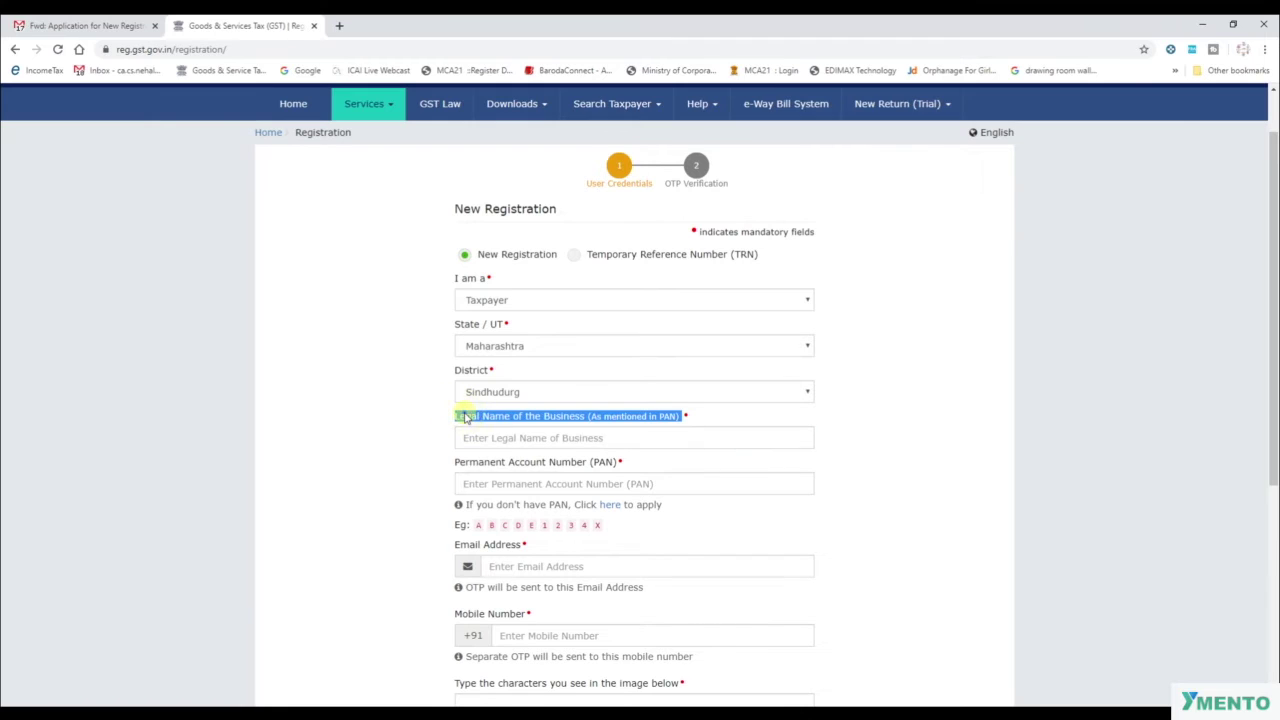
pyautogui.click(863, 429)
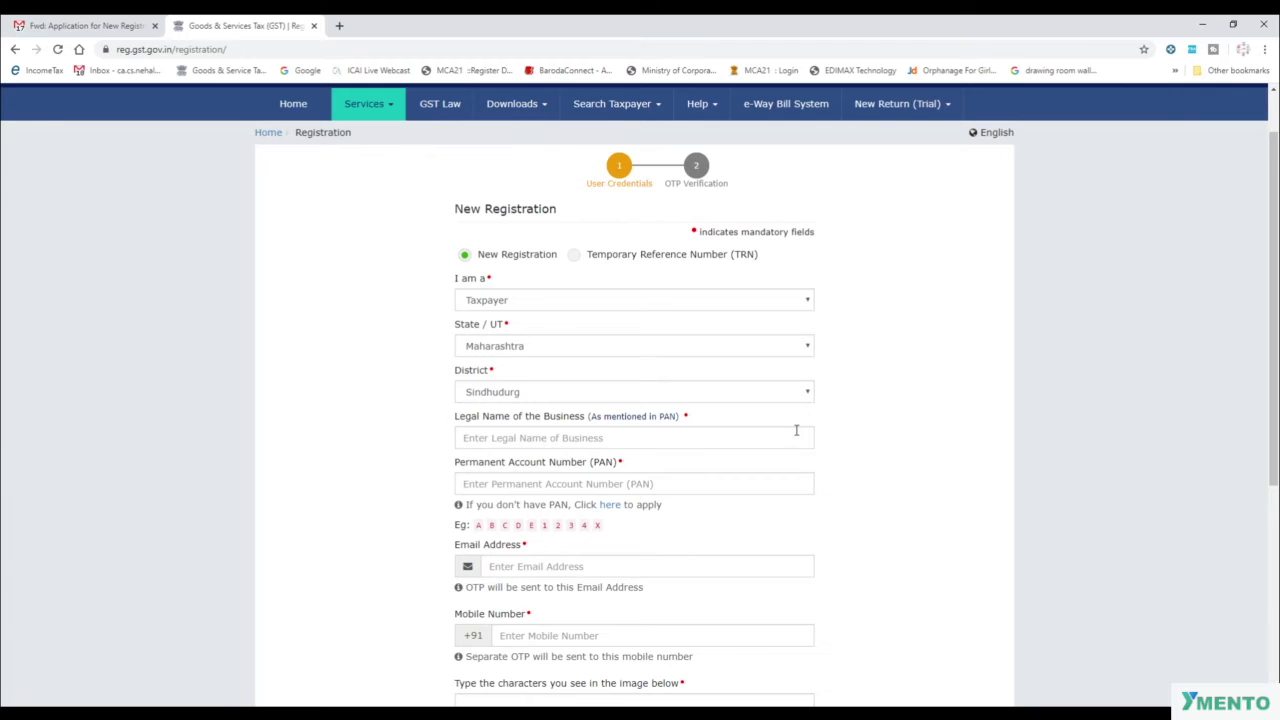
# - Copy the proprietor's full name from the Word document into the form's Legal Name of the Business field
pyautogui.hotkey('alt', 'Tab')
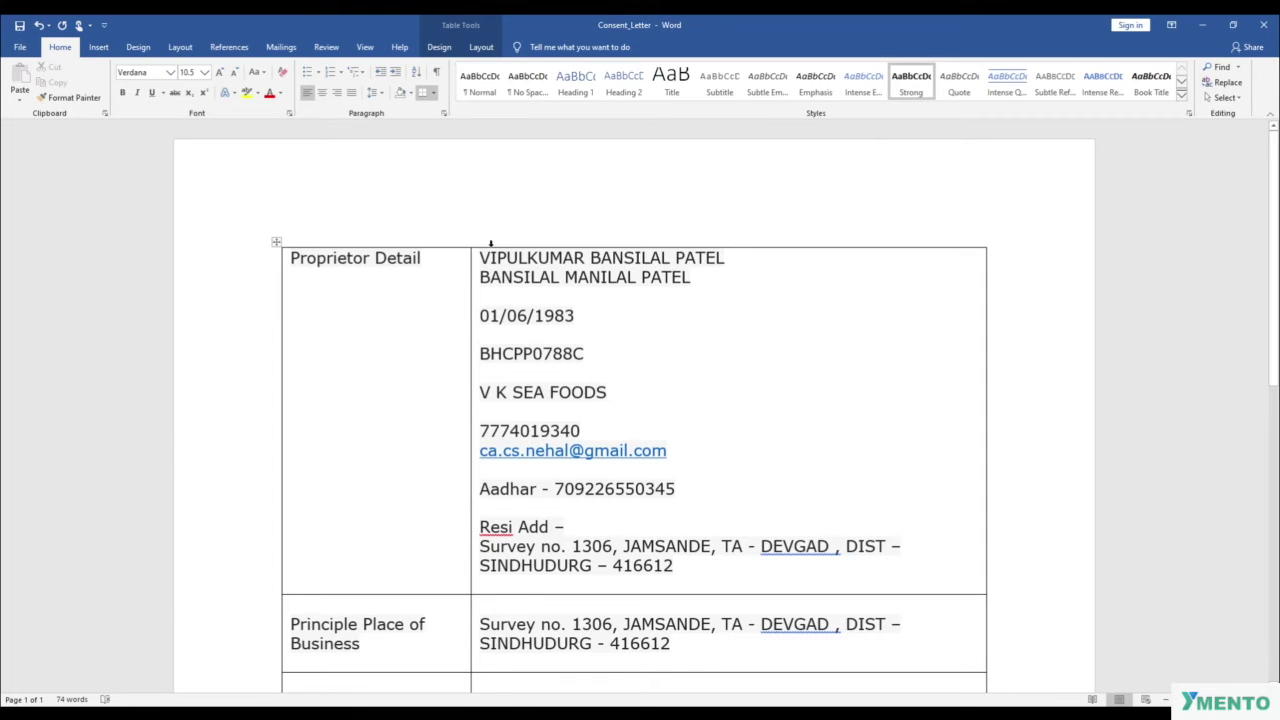
pyautogui.moveTo(480, 258); pyautogui.dragTo(722, 268)
pyautogui.hotkey('ctrl', 'c')
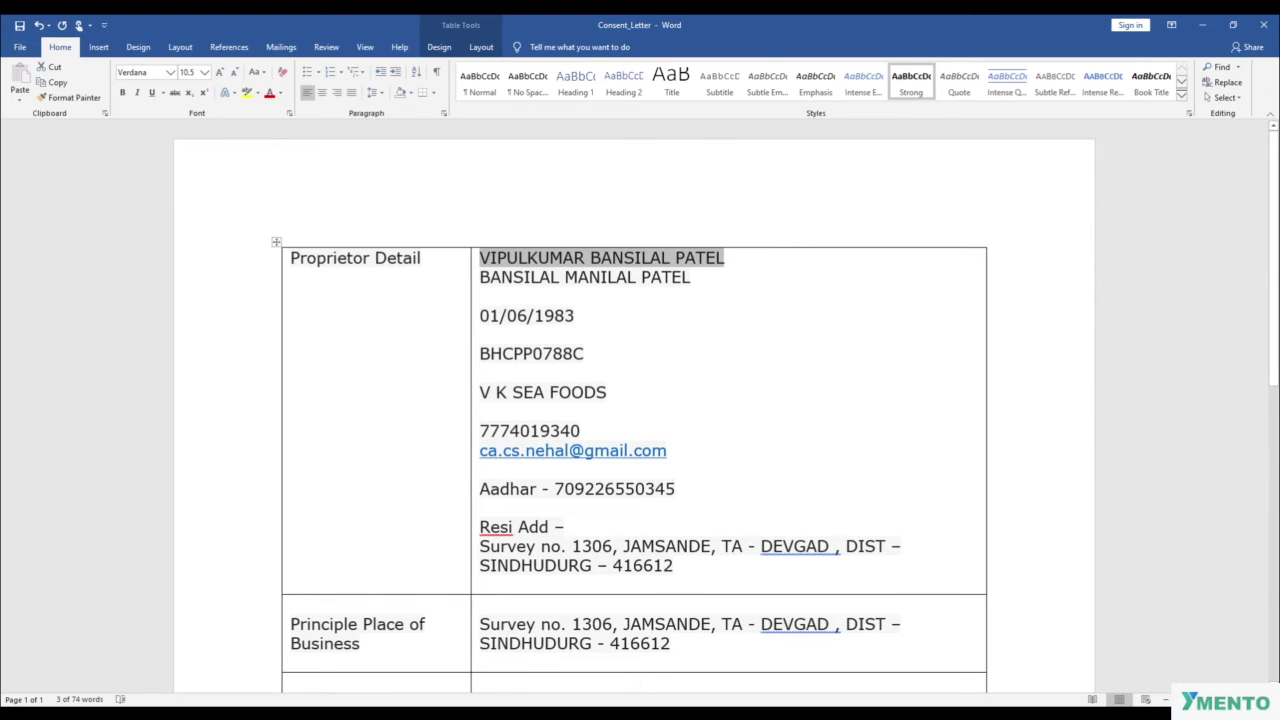
pyautogui.hotkey('alt', 'Tab')
pyautogui.click(556, 440)
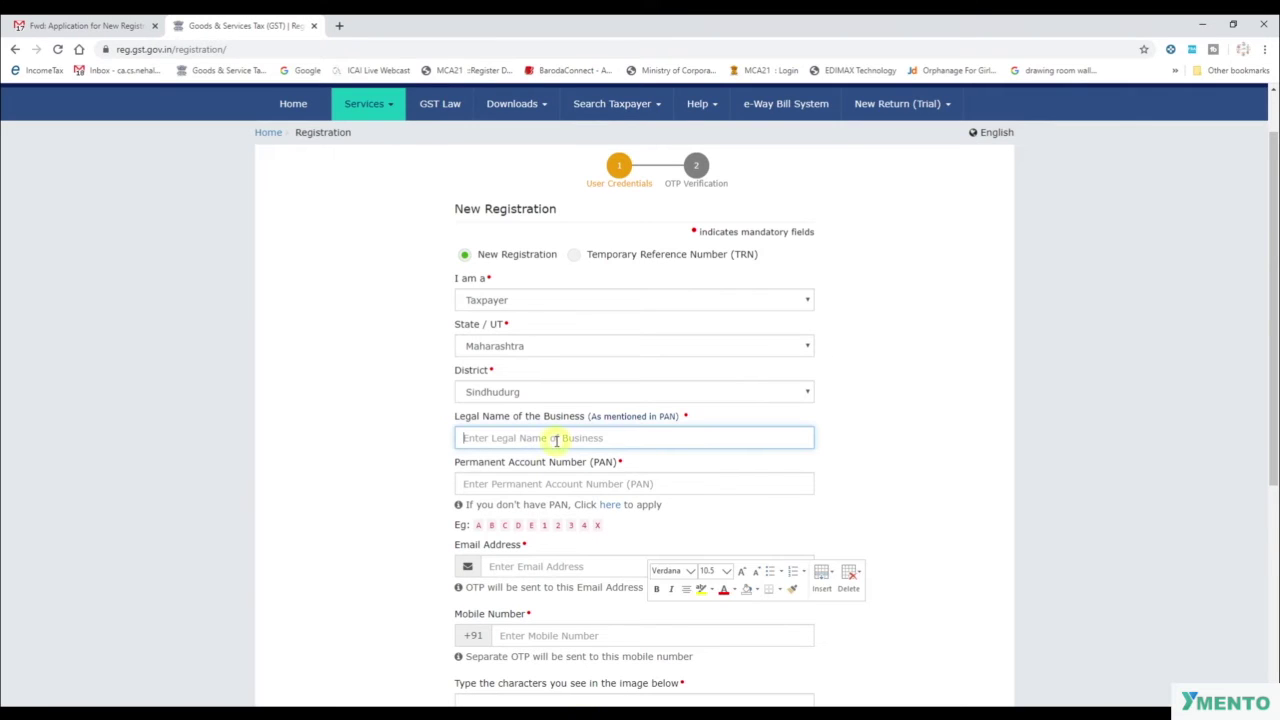
pyautogui.rightClick(456, 450)
pyautogui.click(480, 472)
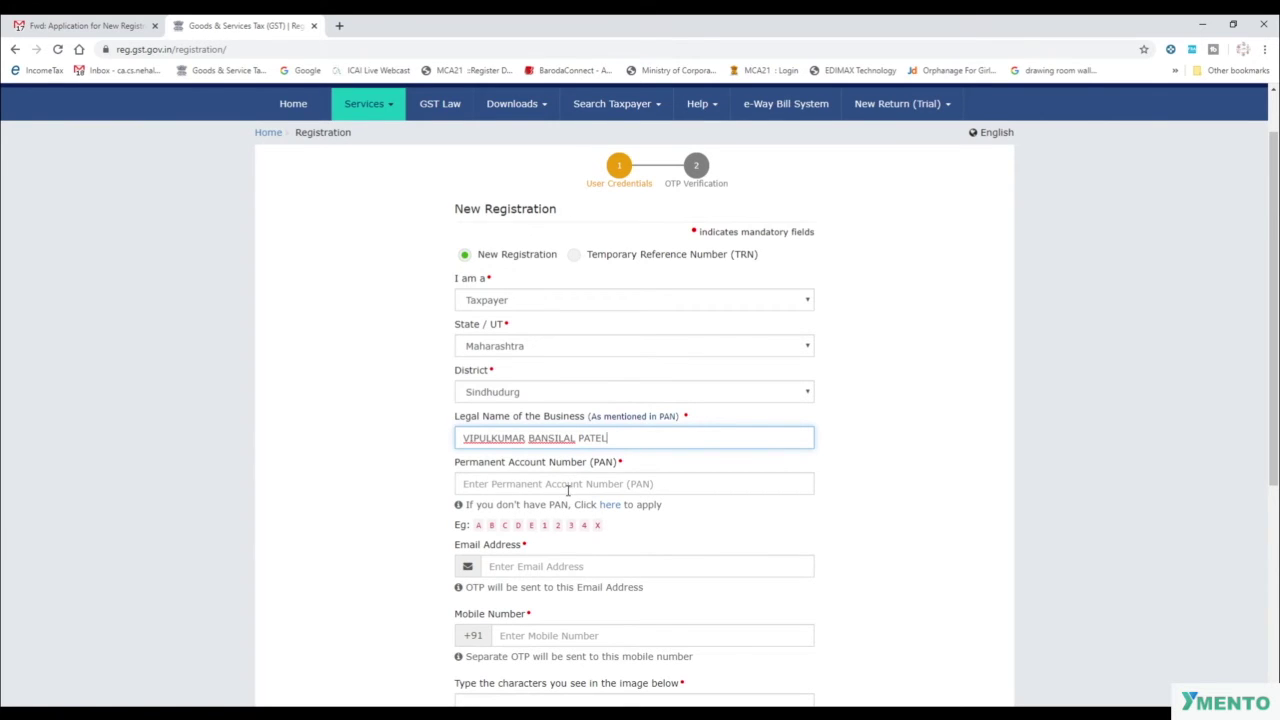
# - Copy the proprietor's PAN from the Word document into the form's Permanent Account Number field
pyautogui.hotkey('alt', 'Tab')
pyautogui.doubleClick(522, 355)
pyautogui.hotkey('ctrl', 'c')
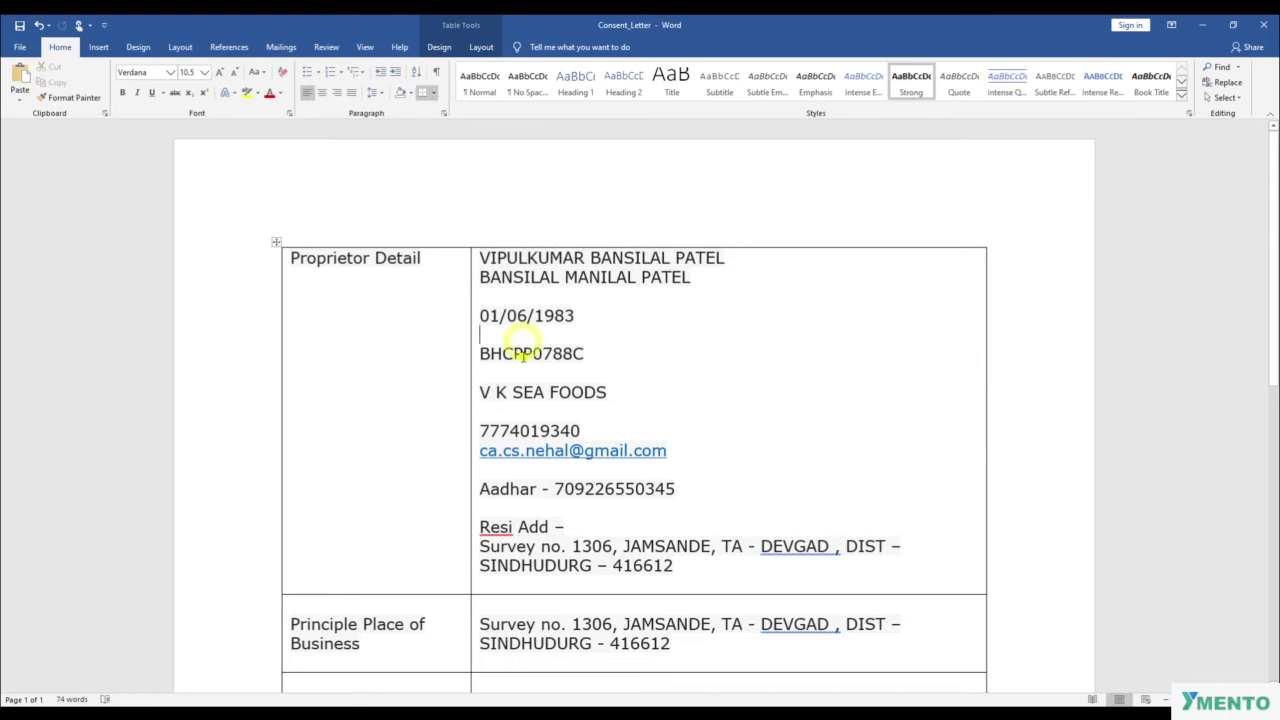
pyautogui.hotkey('alt', 'Tab')
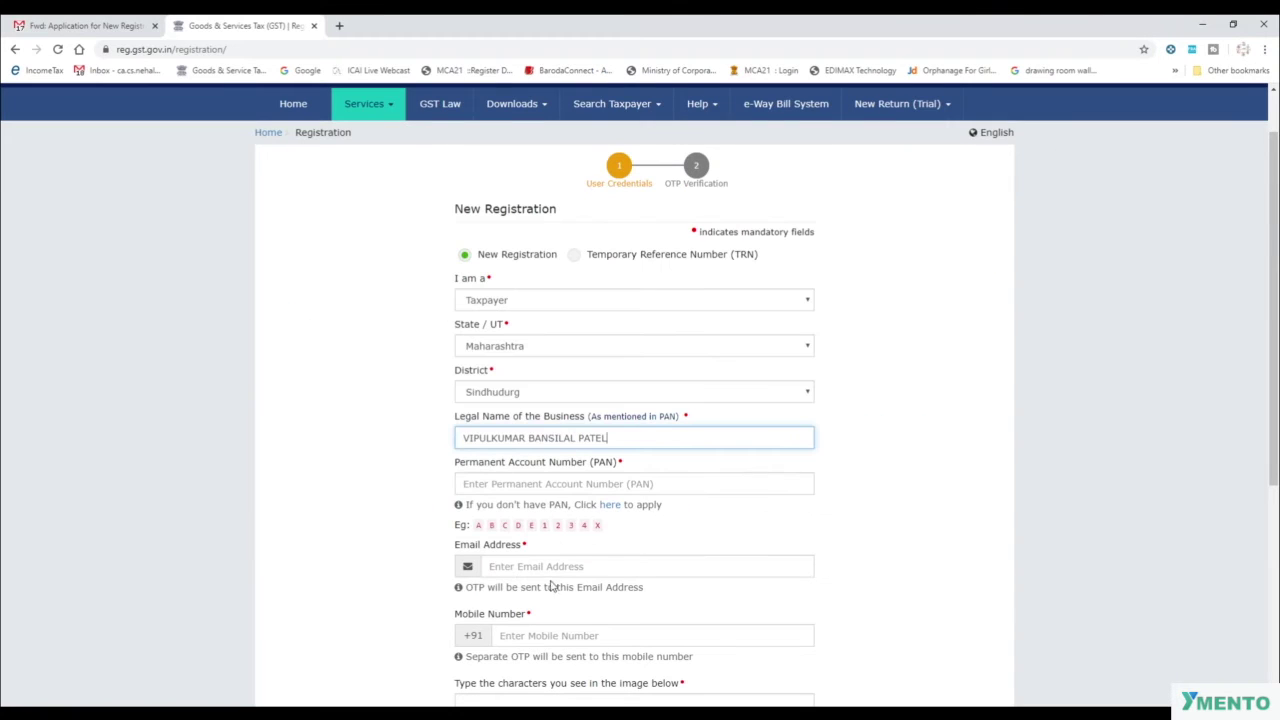
pyautogui.click(543, 481)
pyautogui.hotkey('ctrl', 'v')
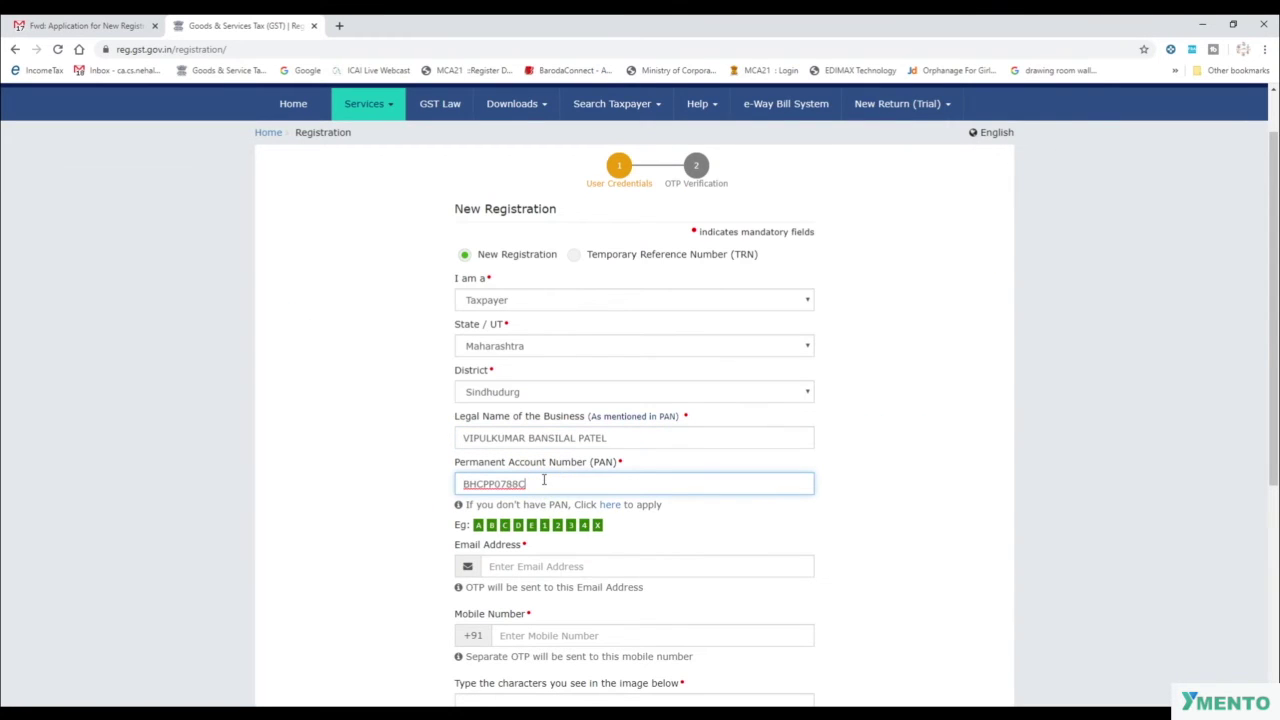
# - Fill in the contact's email address from the saved suggestions and enter the mobile number
pyautogui.click(538, 575)
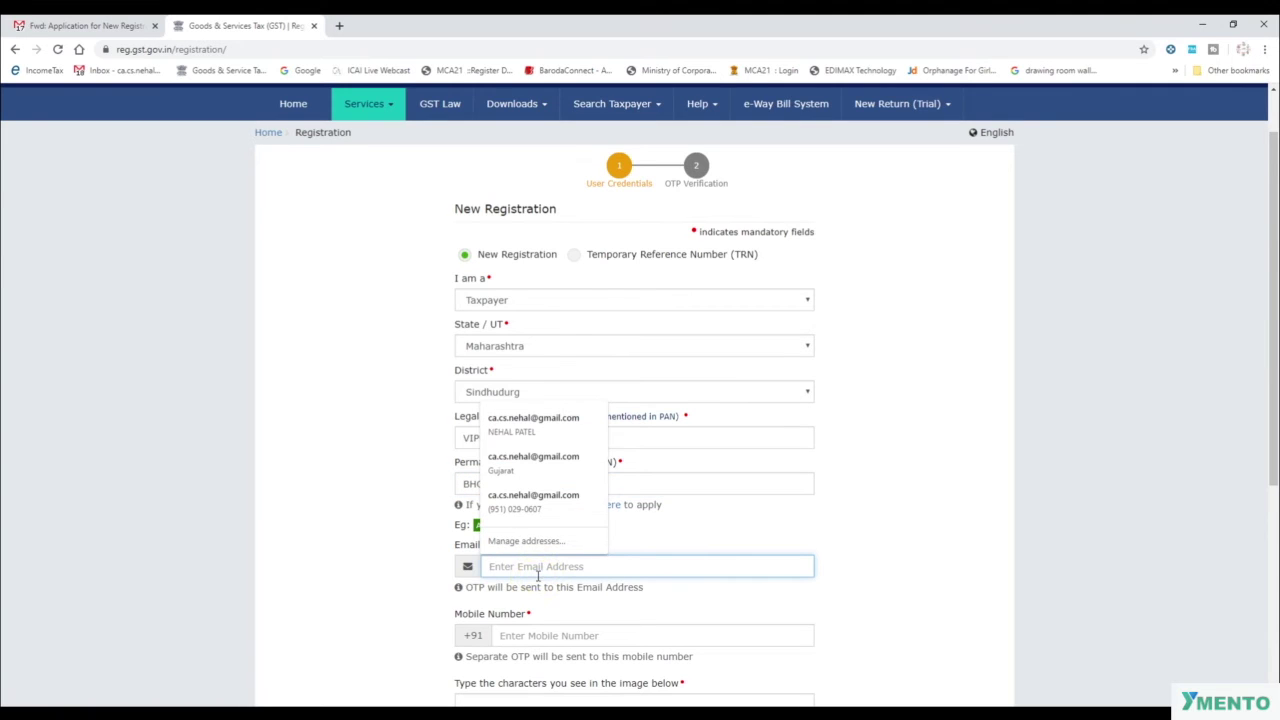
pyautogui.click(565, 443)
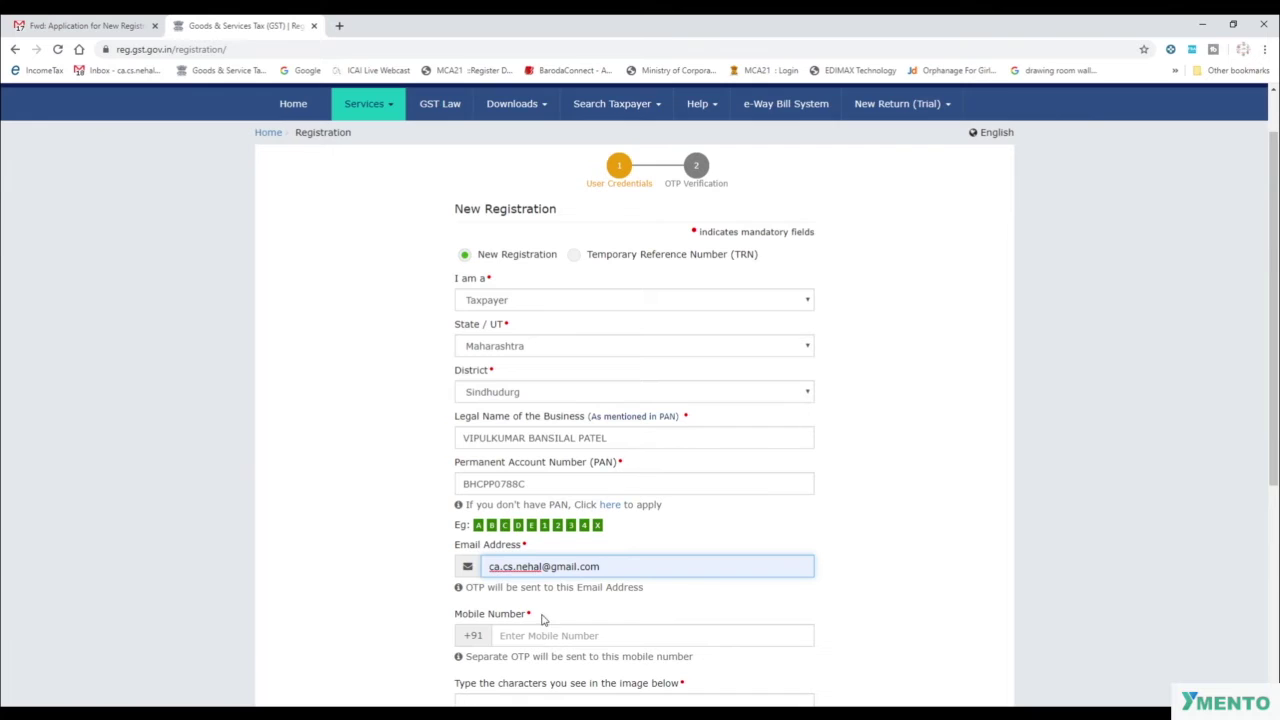
pyautogui.click(544, 632)
pyautogui.write('9510290')
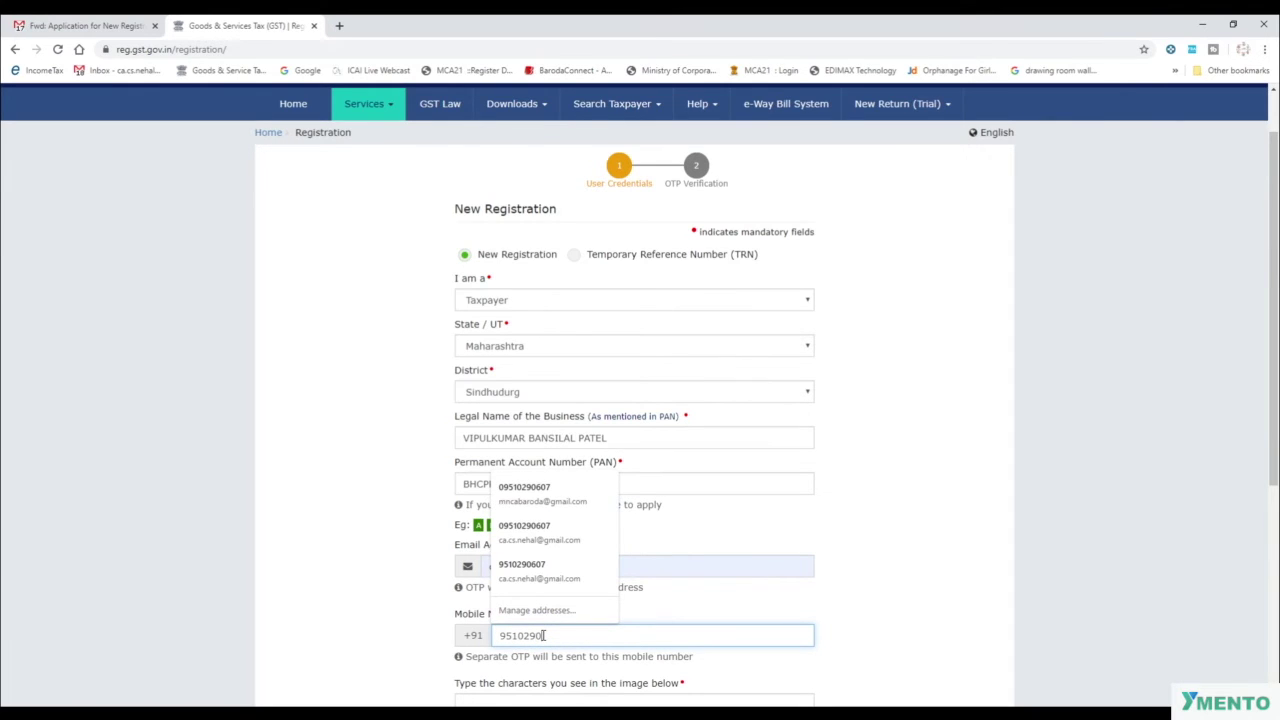
pyautogui.click(963, 597)
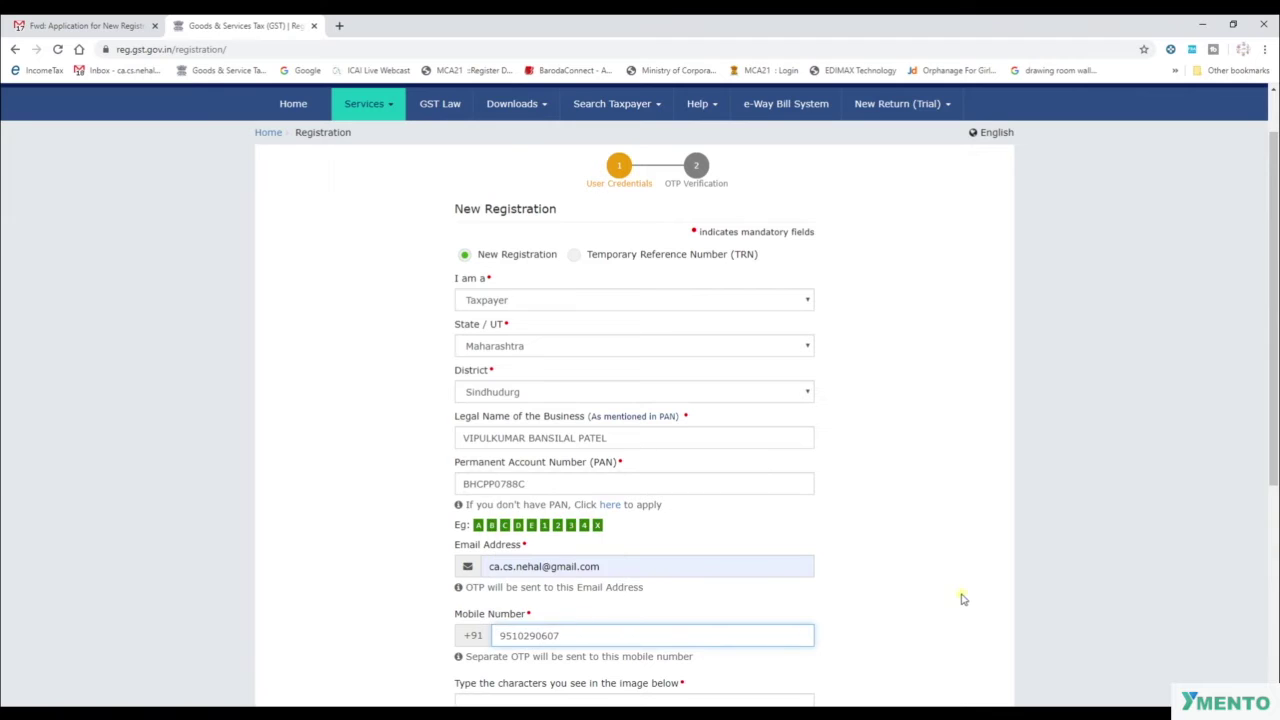
# - Enter the characters shown in the captcha image at the end of the form
pyautogui.scroll(-4, 920, 574)
pyautogui.click(519, 368)
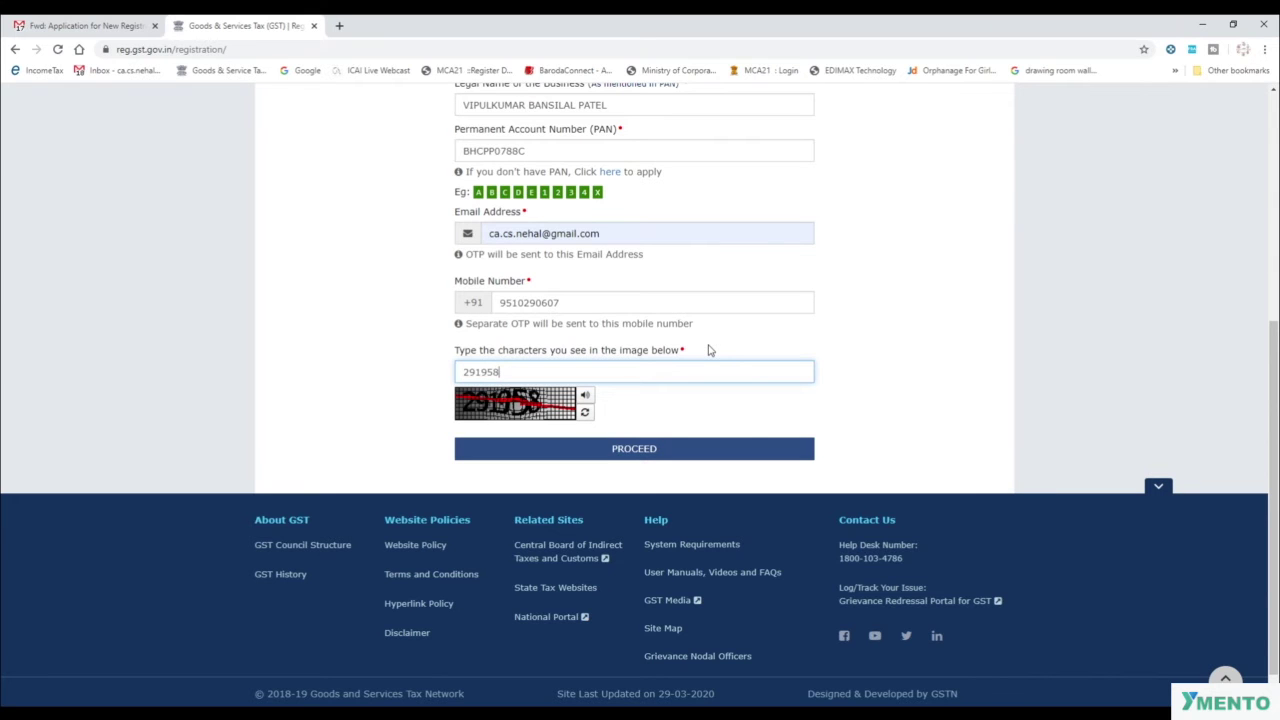
# - Review the entries in the completed New Registration form and try to proceed to OTP verification
pyautogui.click(874, 350)
pyautogui.scroll(3, 874, 354)
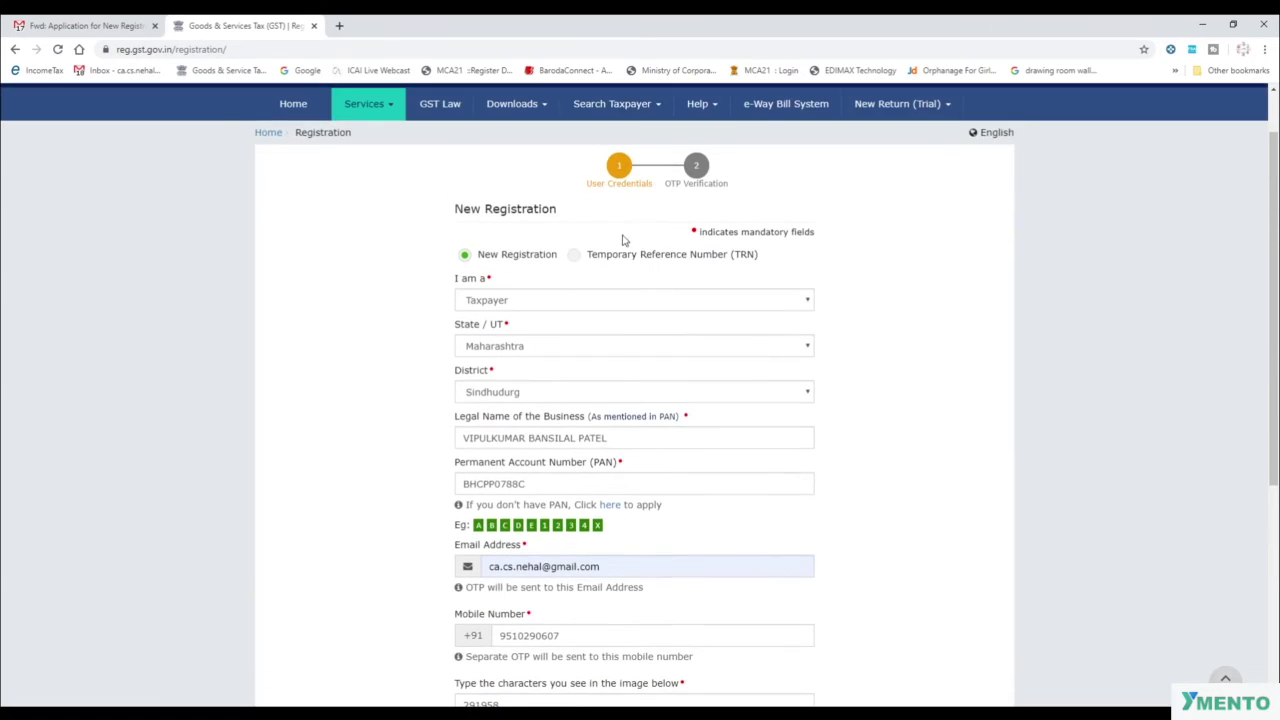
pyautogui.scroll(-2, 620, 457)
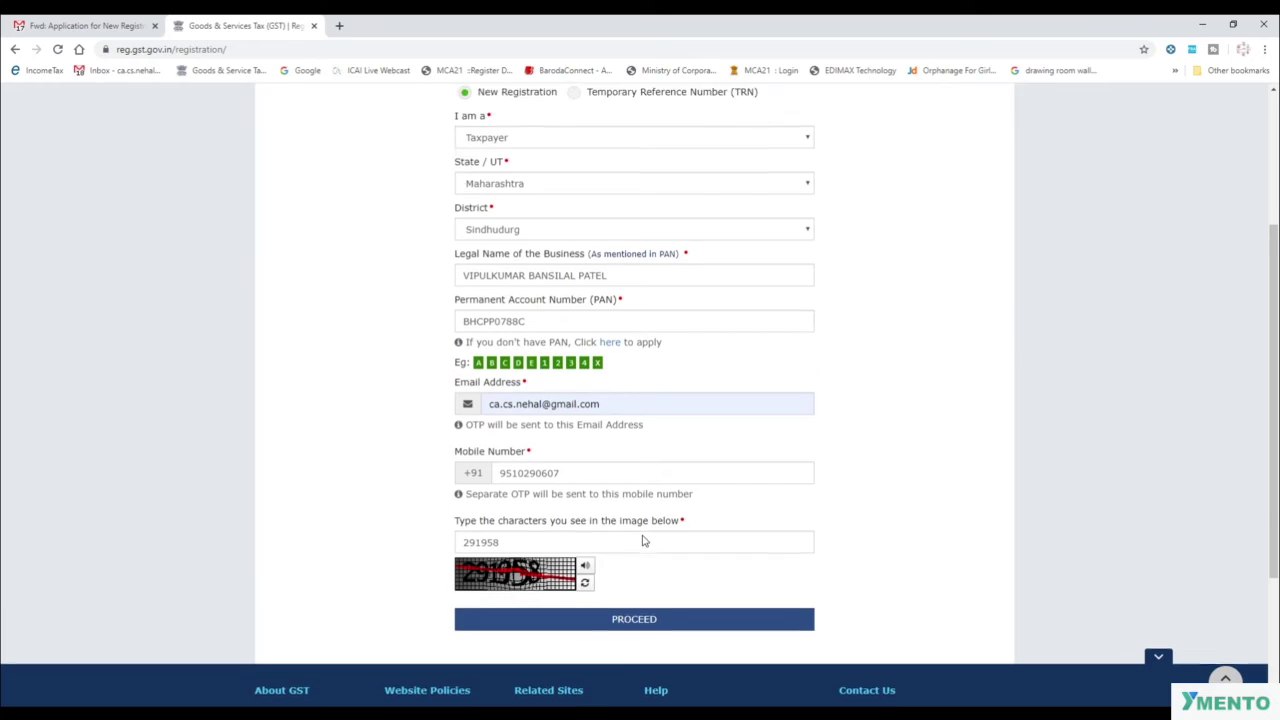
pyautogui.scroll(1, 643, 541)
pyautogui.scroll(-1, 534, 491)
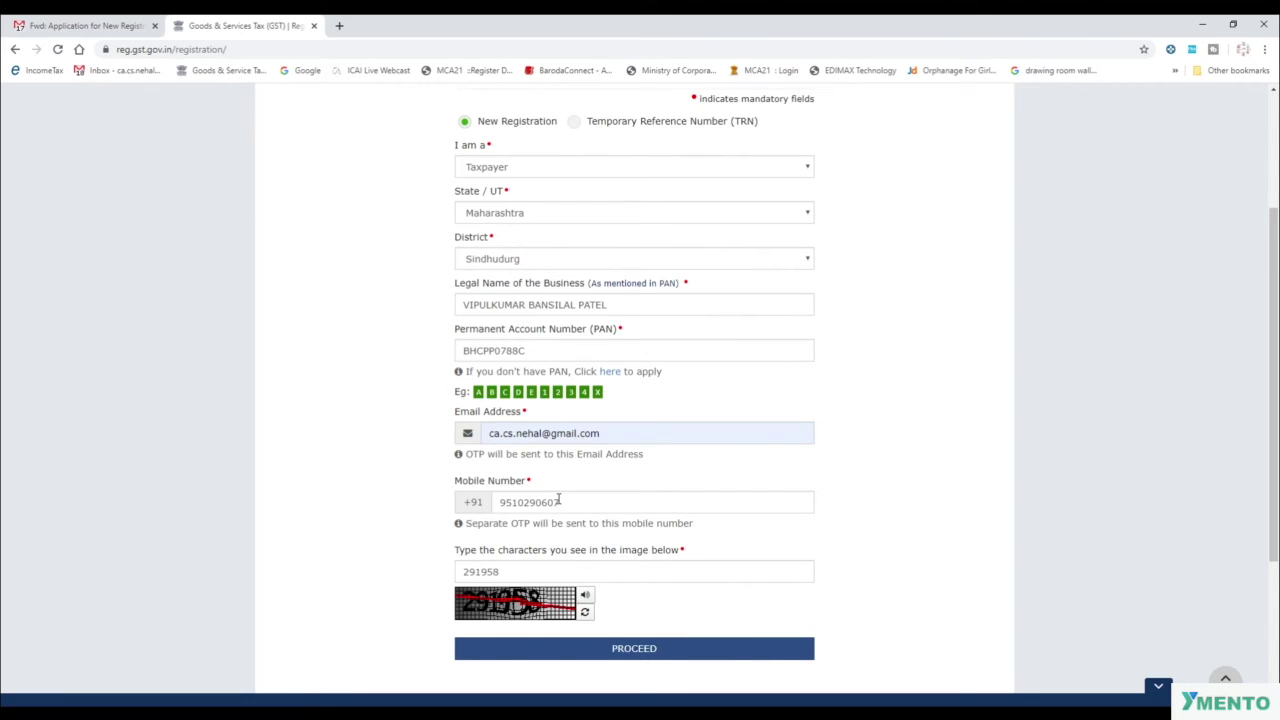
pyautogui.click(597, 650)
# - Switch to Photos and view the saved screenshot of the portal's Verify OTP page
pyautogui.moveTo(607, 703)
pyautogui.click(541, 660)
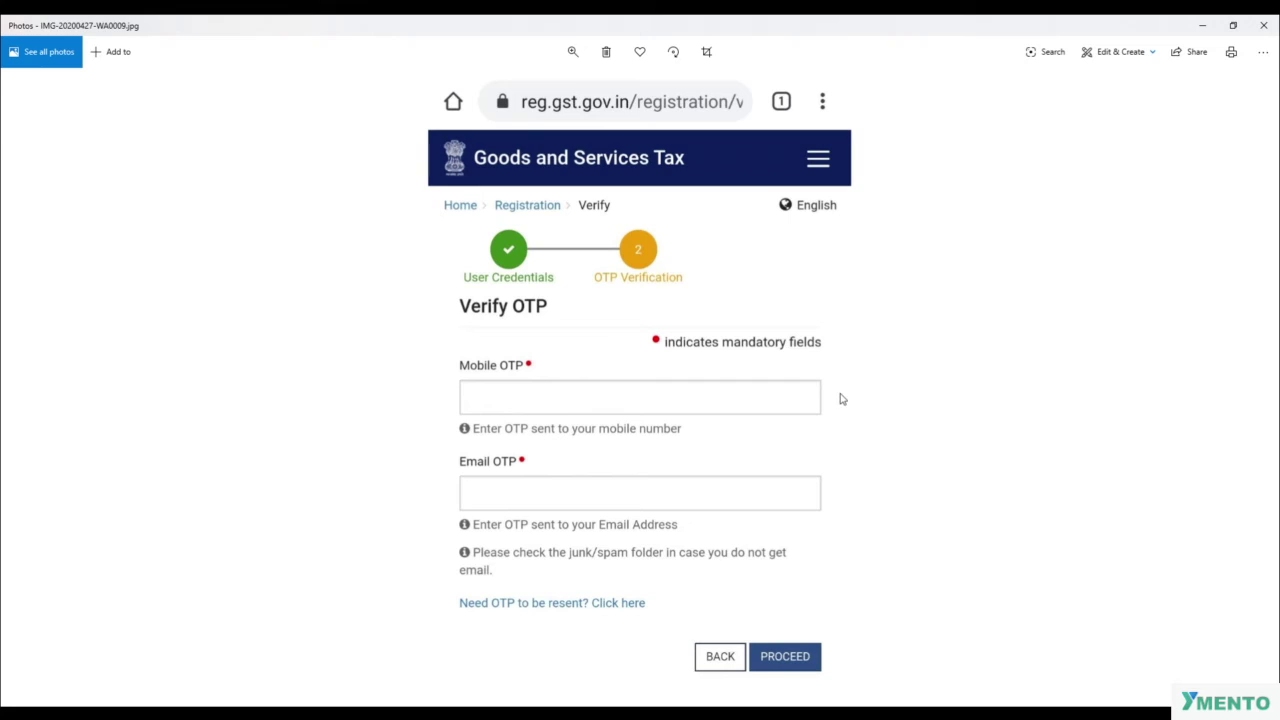
pyautogui.click(800, 482)
# - View the saved screenshot of the Part A submission confirmation and magnify its Temporary Reference Number message
pyautogui.click(676, 662)
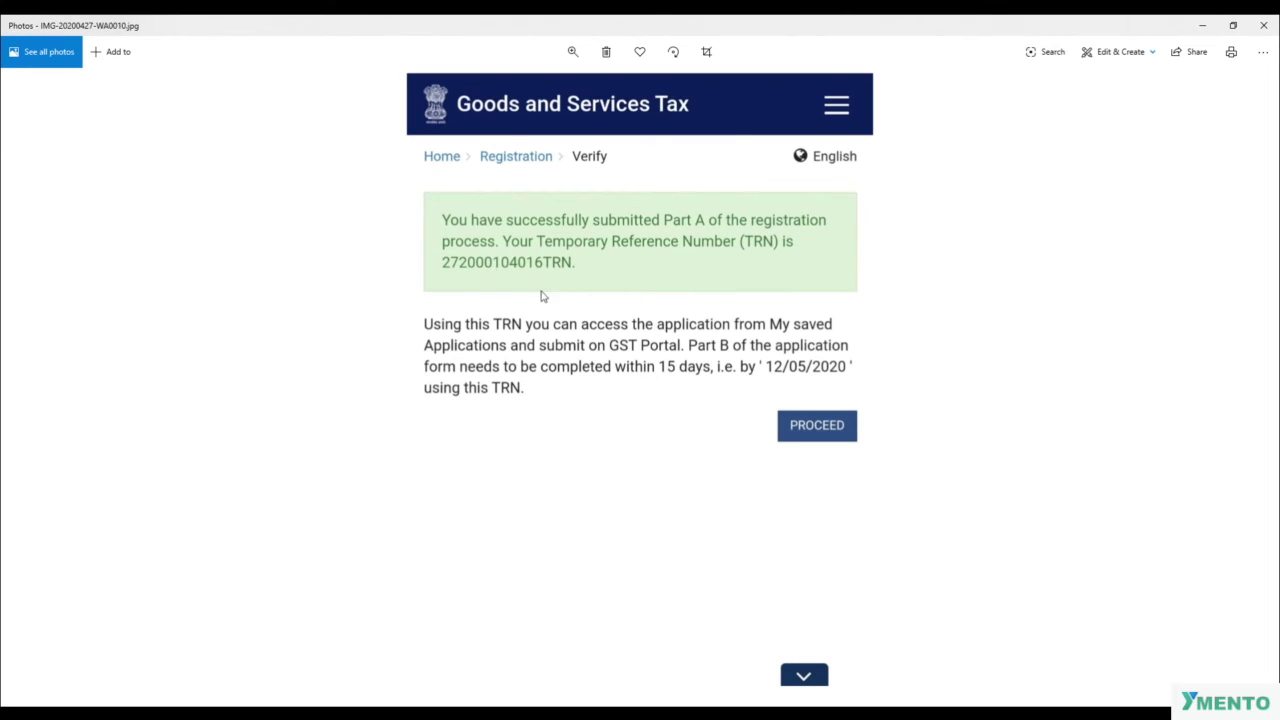
pyautogui.scroll(2, 530, 272)
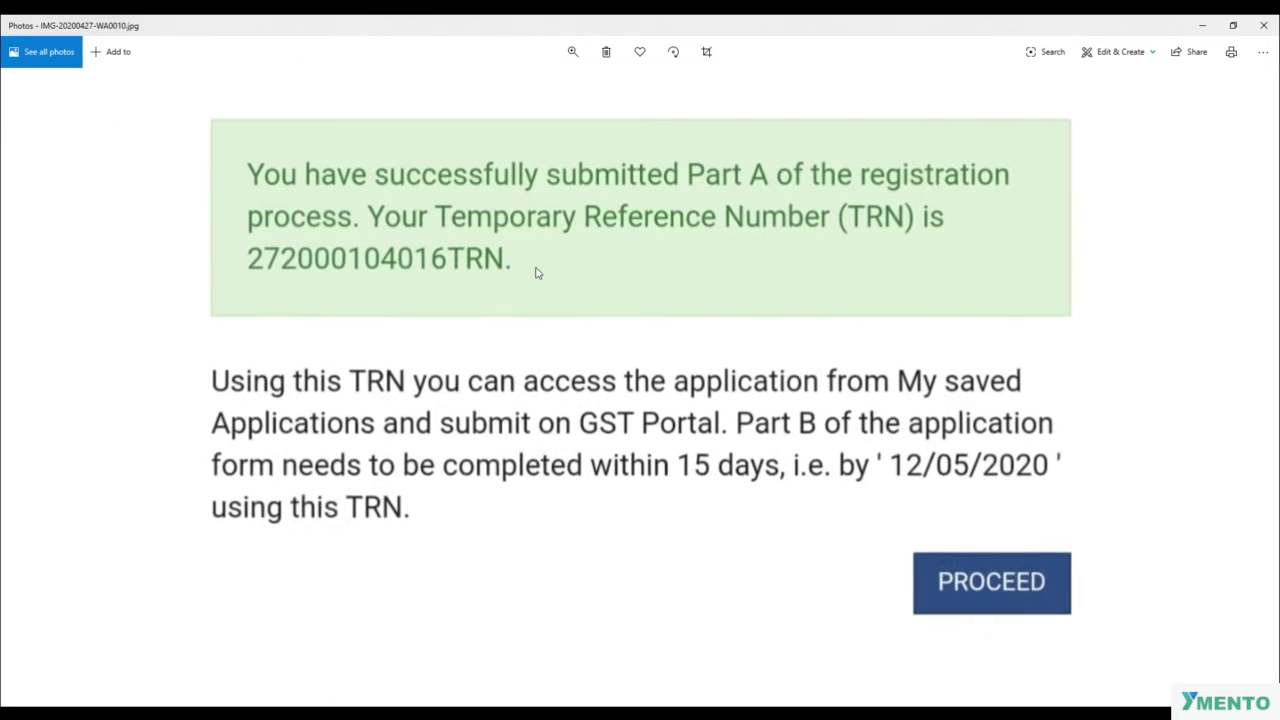
pyautogui.scroll(-2, 645, 400)
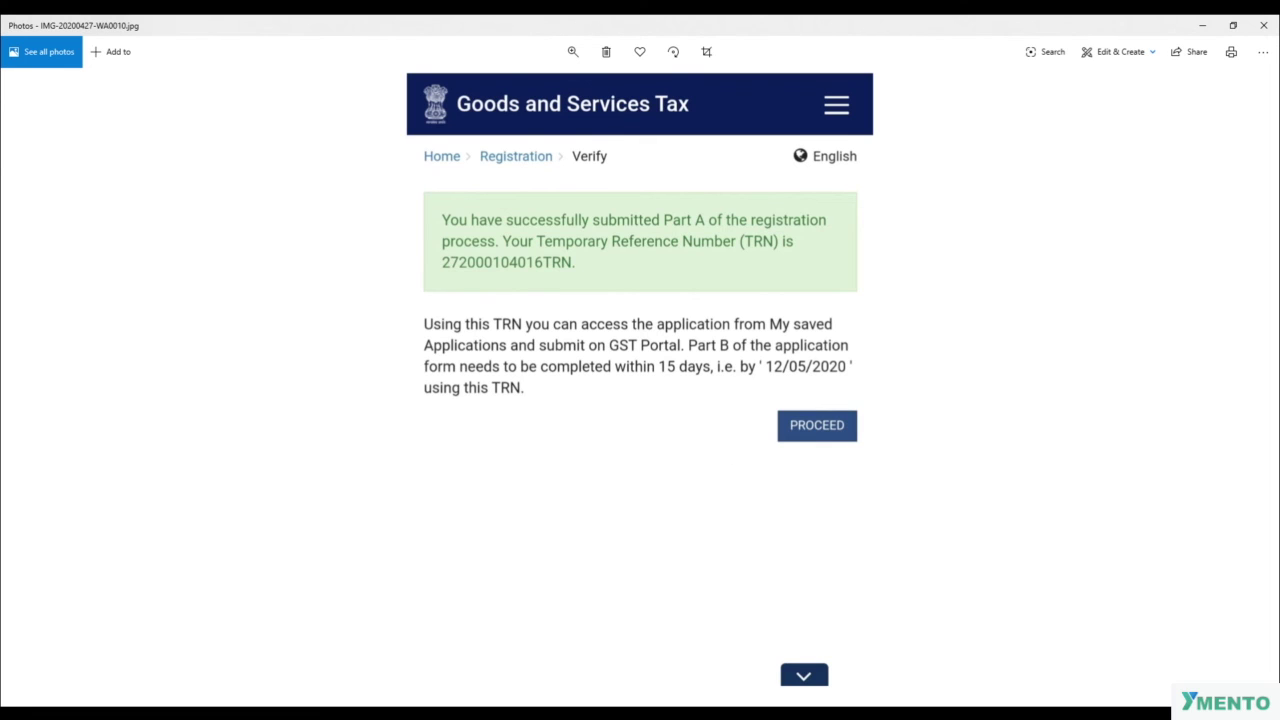
# - Switch to Gmail and read the forwarded GST REG-01 email, highlighting its validation paragraph and the Temporary Reference Number
pyautogui.hotkey('alt', 'Tab')
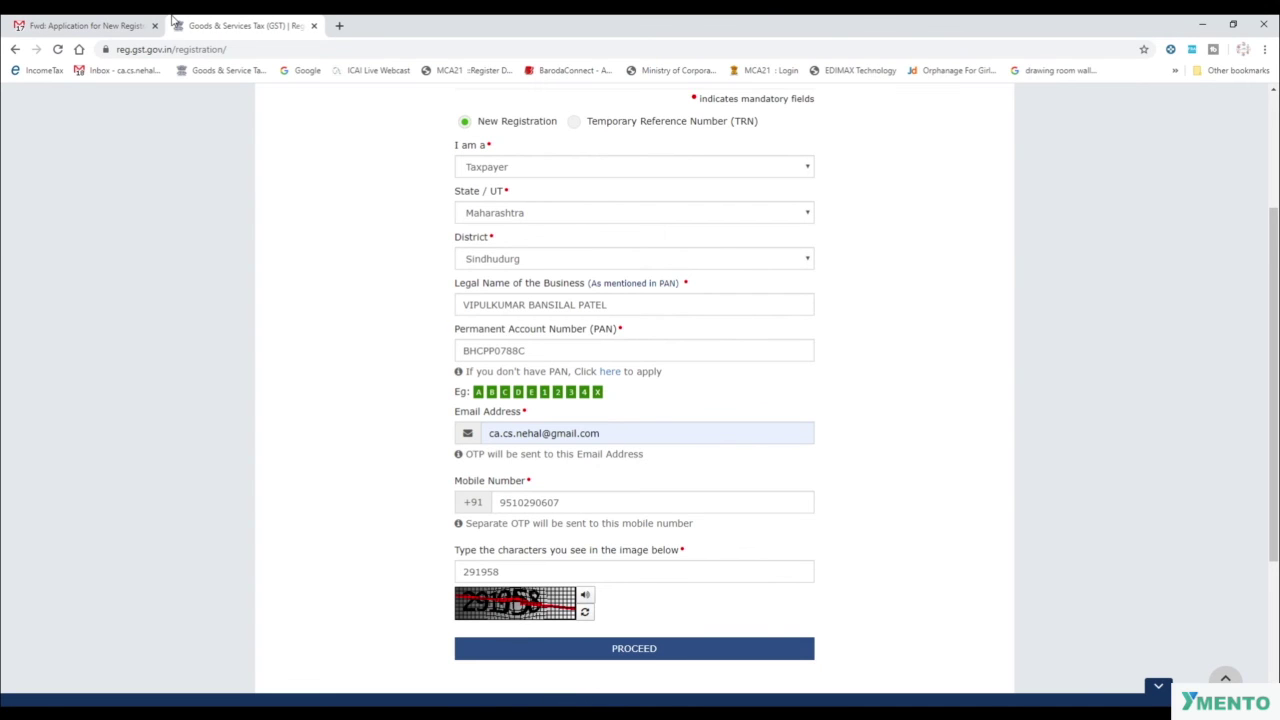
pyautogui.click(168, 20)
pyautogui.scroll(-2, 589, 363)
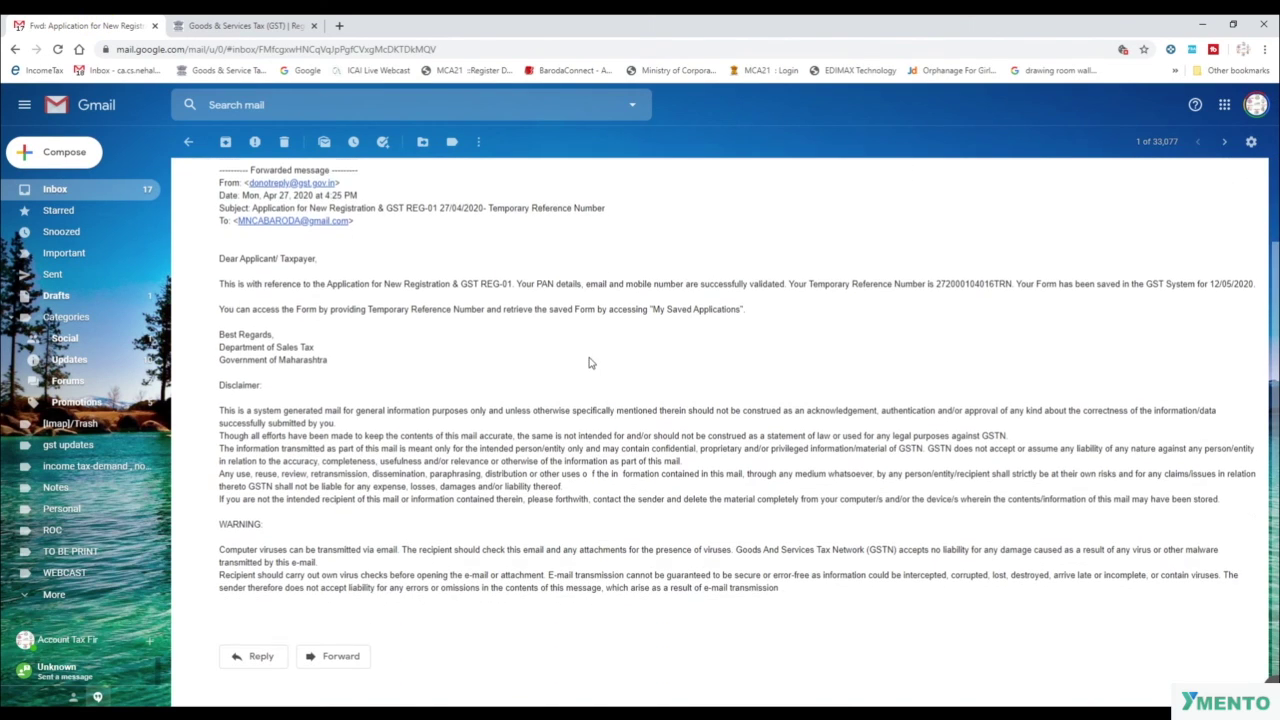
pyautogui.tripleClick(367, 272)
pyautogui.click(443, 324)
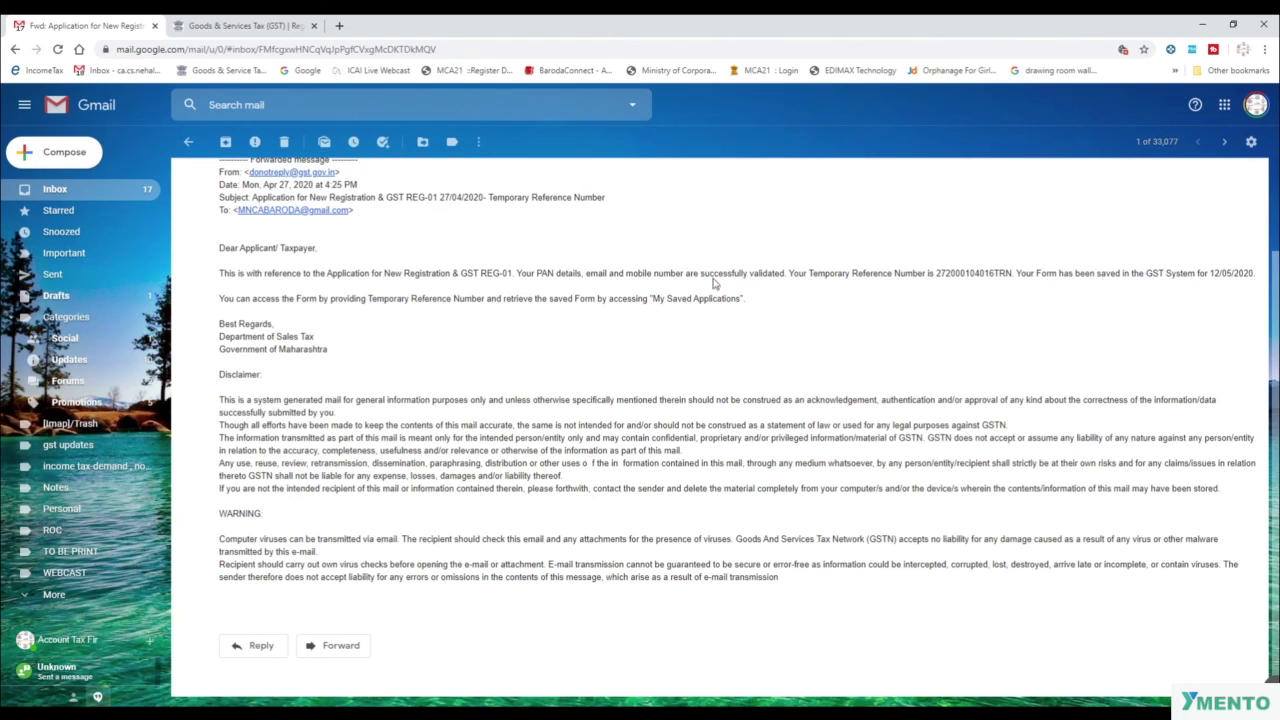
pyautogui.doubleClick(968, 273)
pyautogui.click(850, 437)
pyautogui.scroll(1, 600, 460)
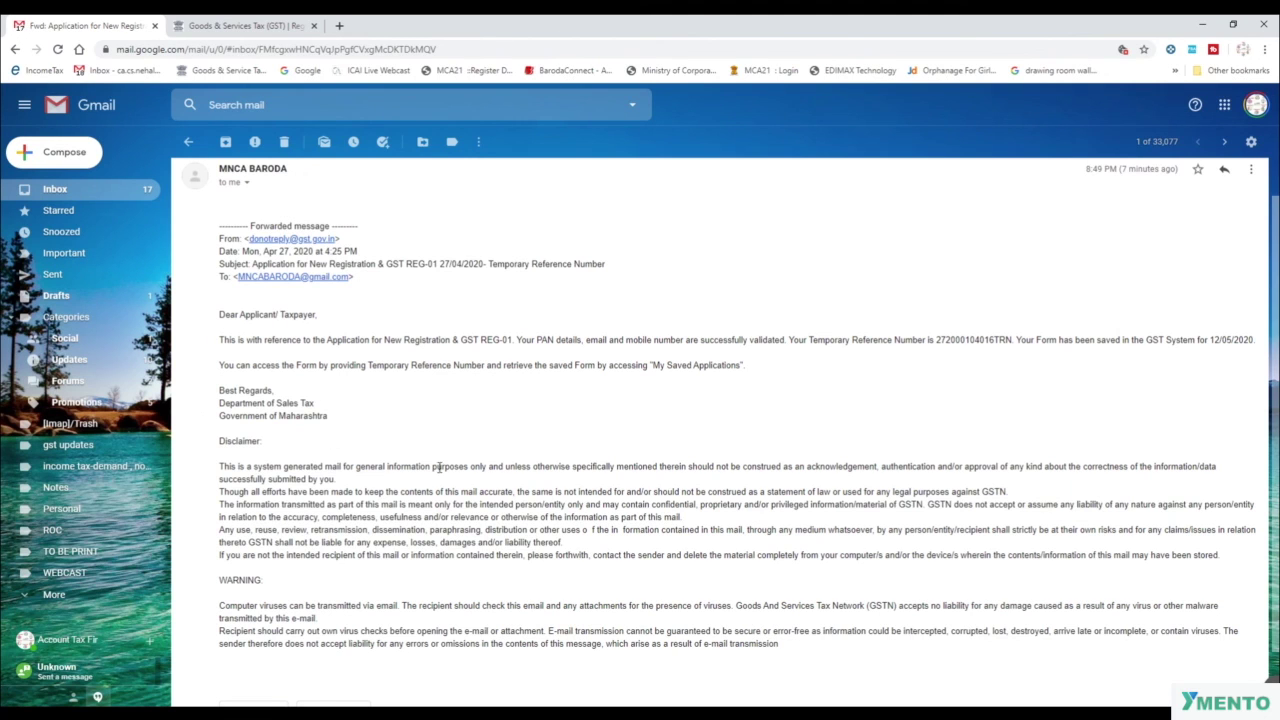
pyautogui.scroll(-1, 743, 484)
pyautogui.scroll(2, 737, 480)
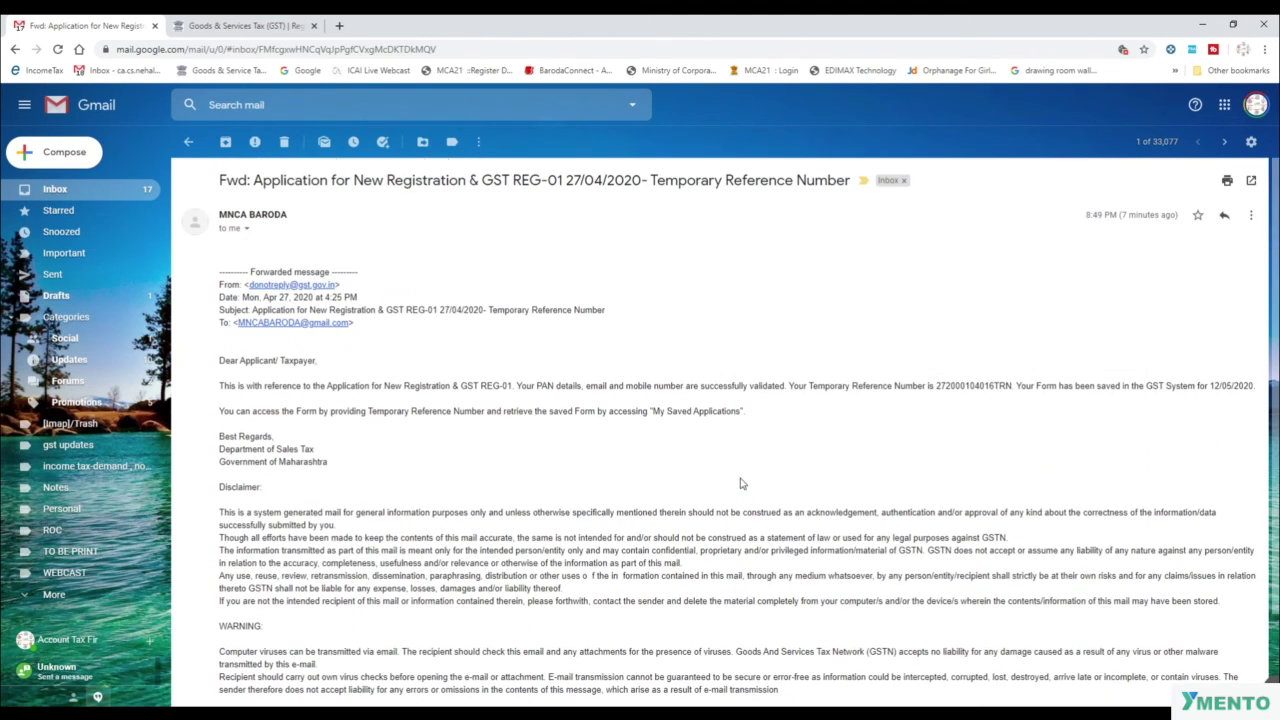
pyautogui.scroll(-2, 742, 445)
pyautogui.scroll(2, 745, 462)
# - Switch back to Photos to look at the Part A submission confirmation screenshot again
pyautogui.click(652, 672)
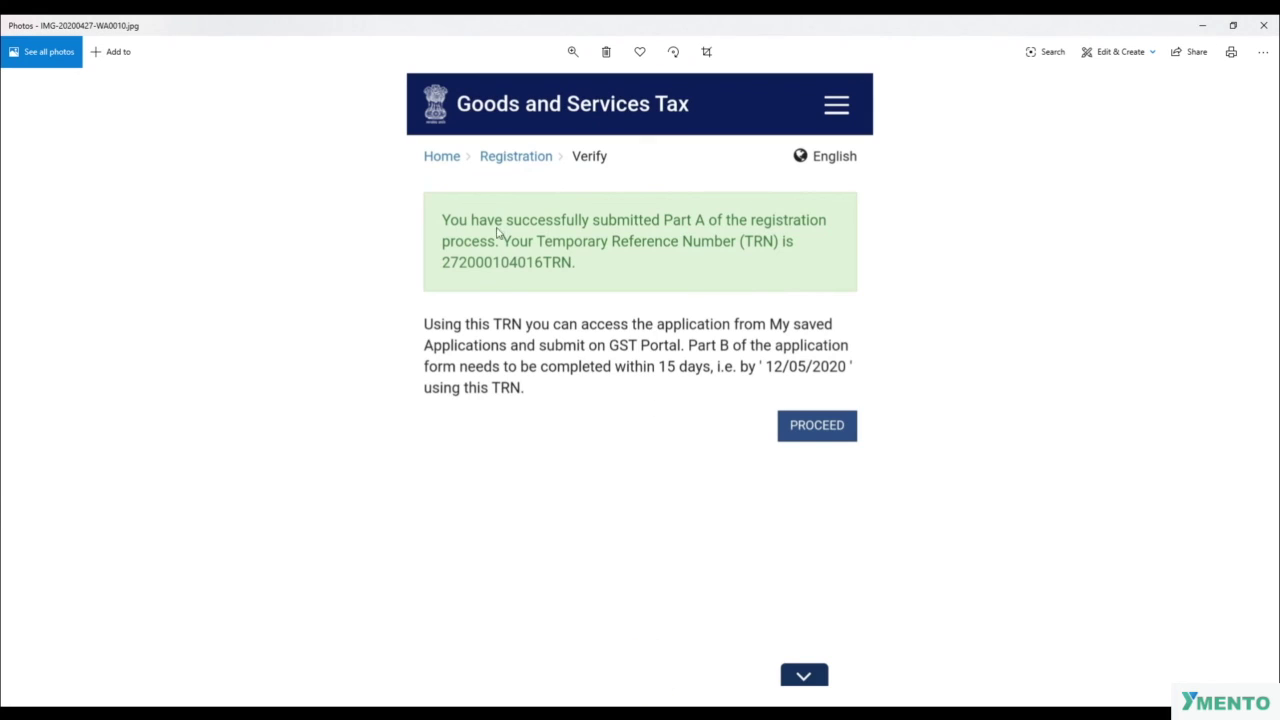